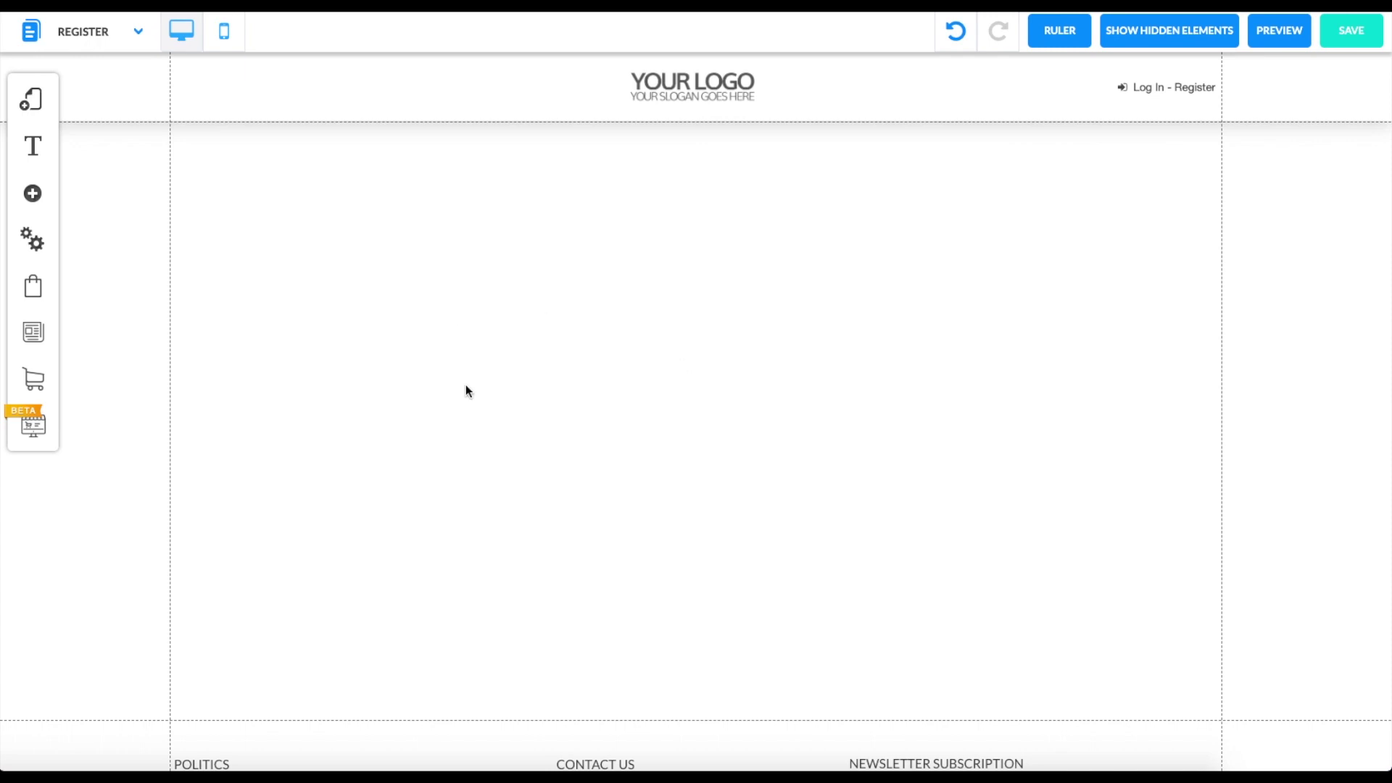
Step: Insert the first Email Marketing Form optin template, with Email, First name and a purple button
left_click(34, 194)
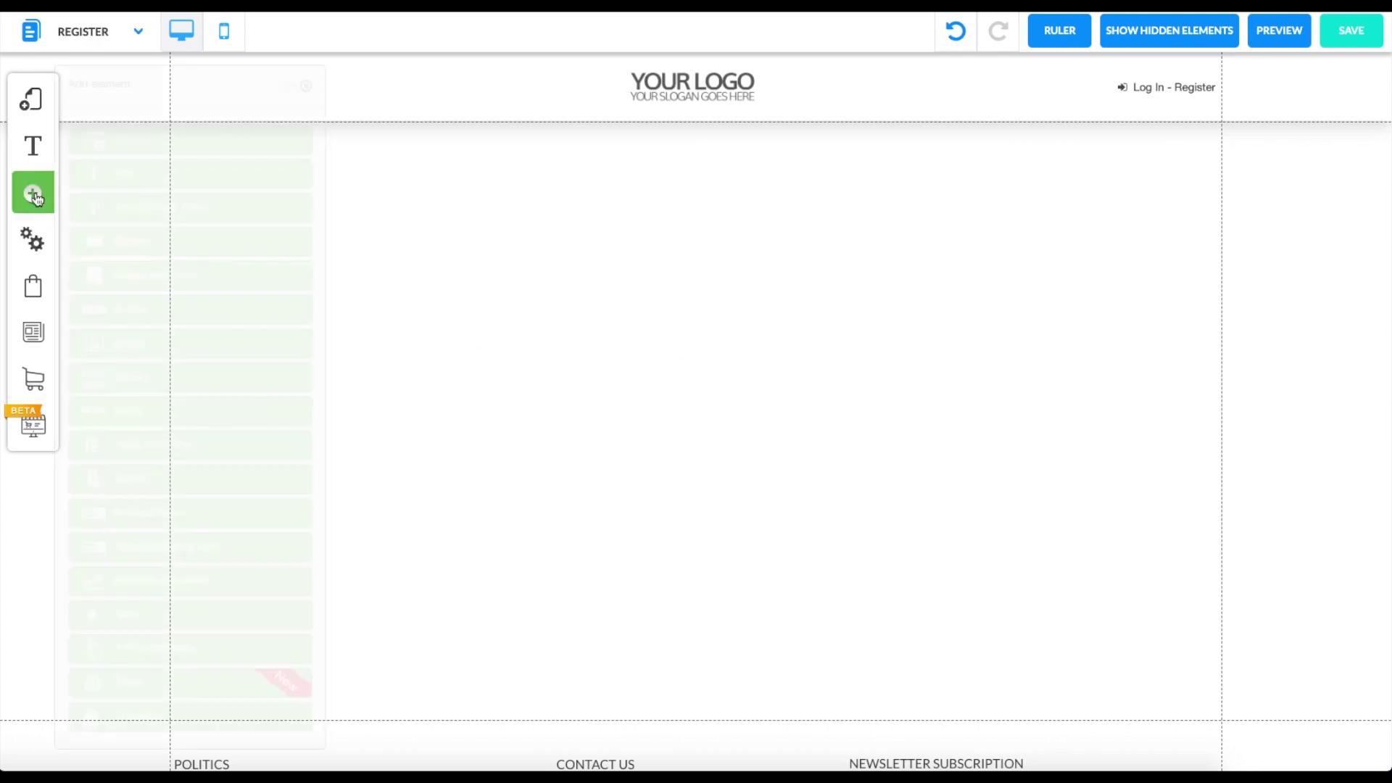
scroll(174, 312, "down", 2)
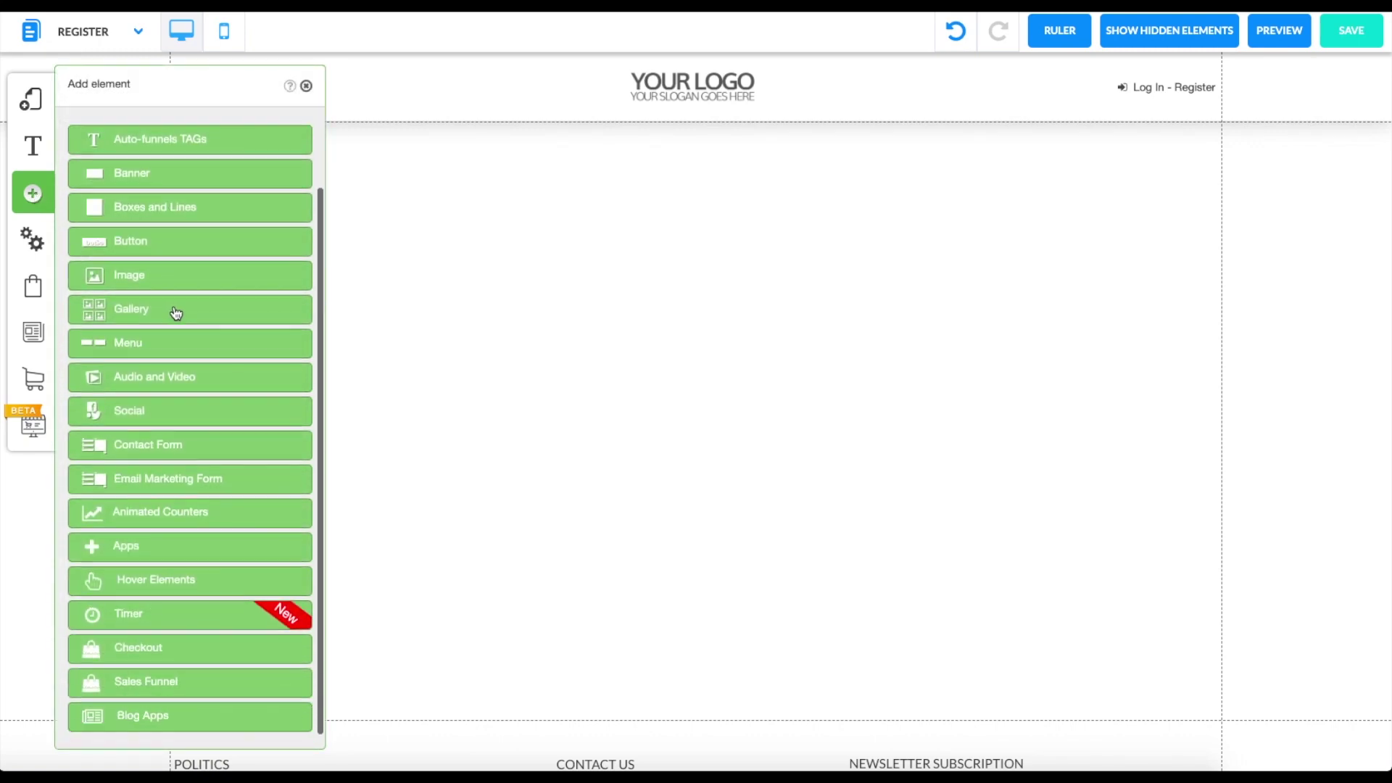
left_click(170, 483)
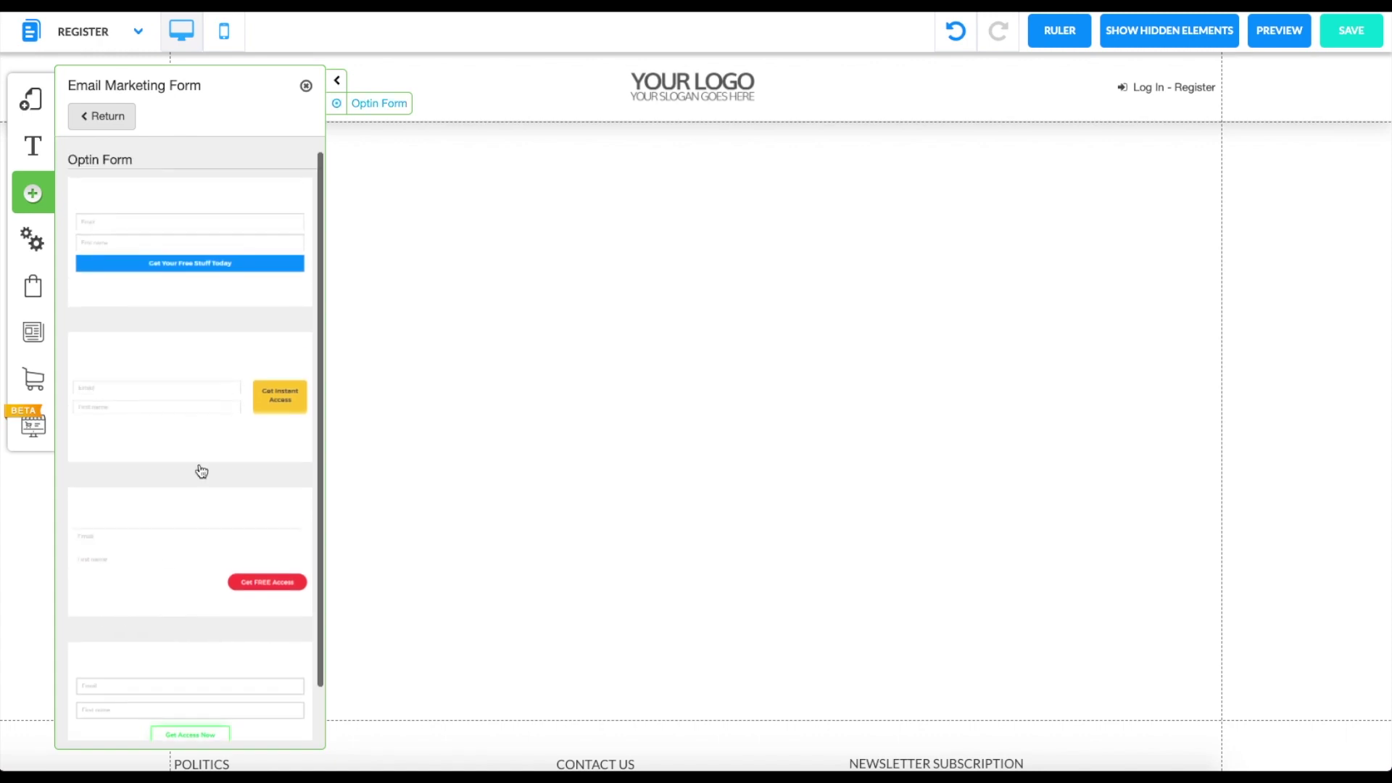
left_click(184, 273)
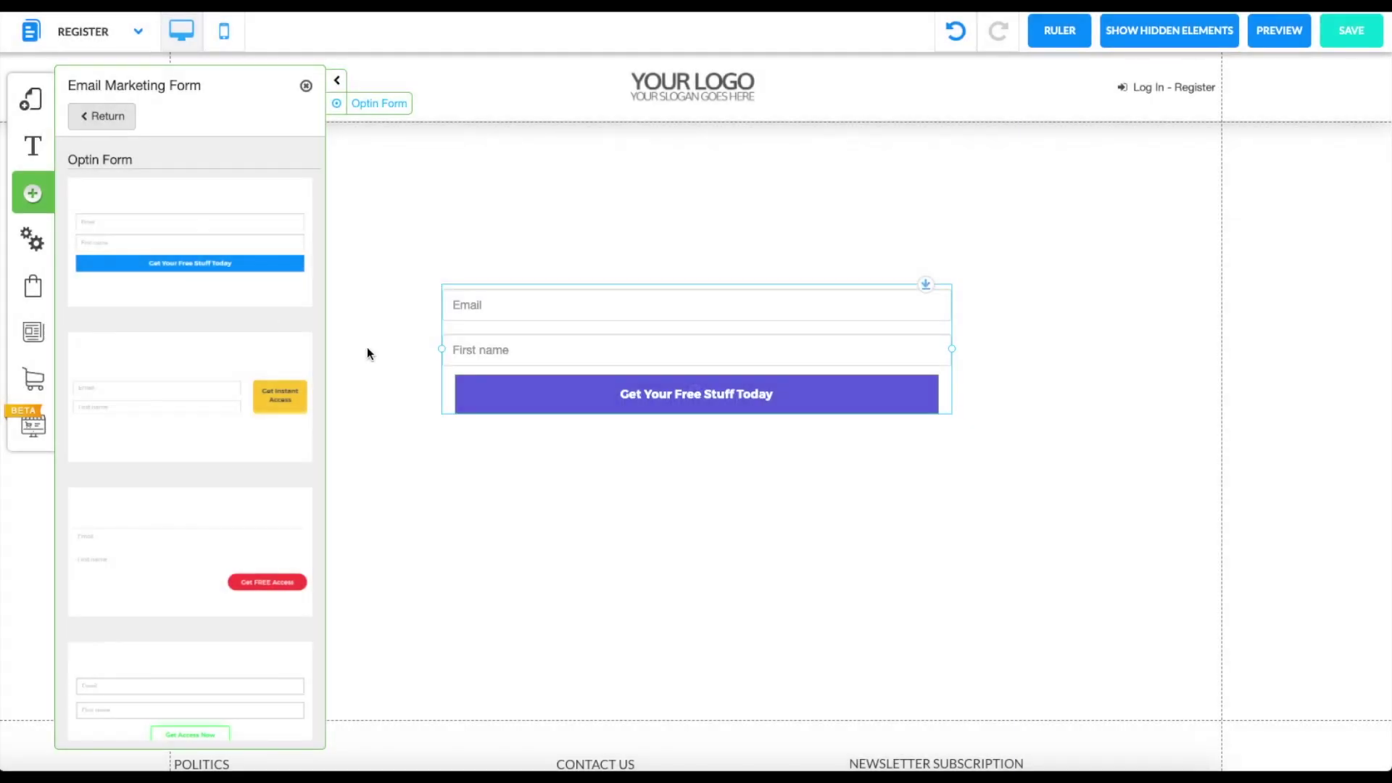
left_click(400, 246)
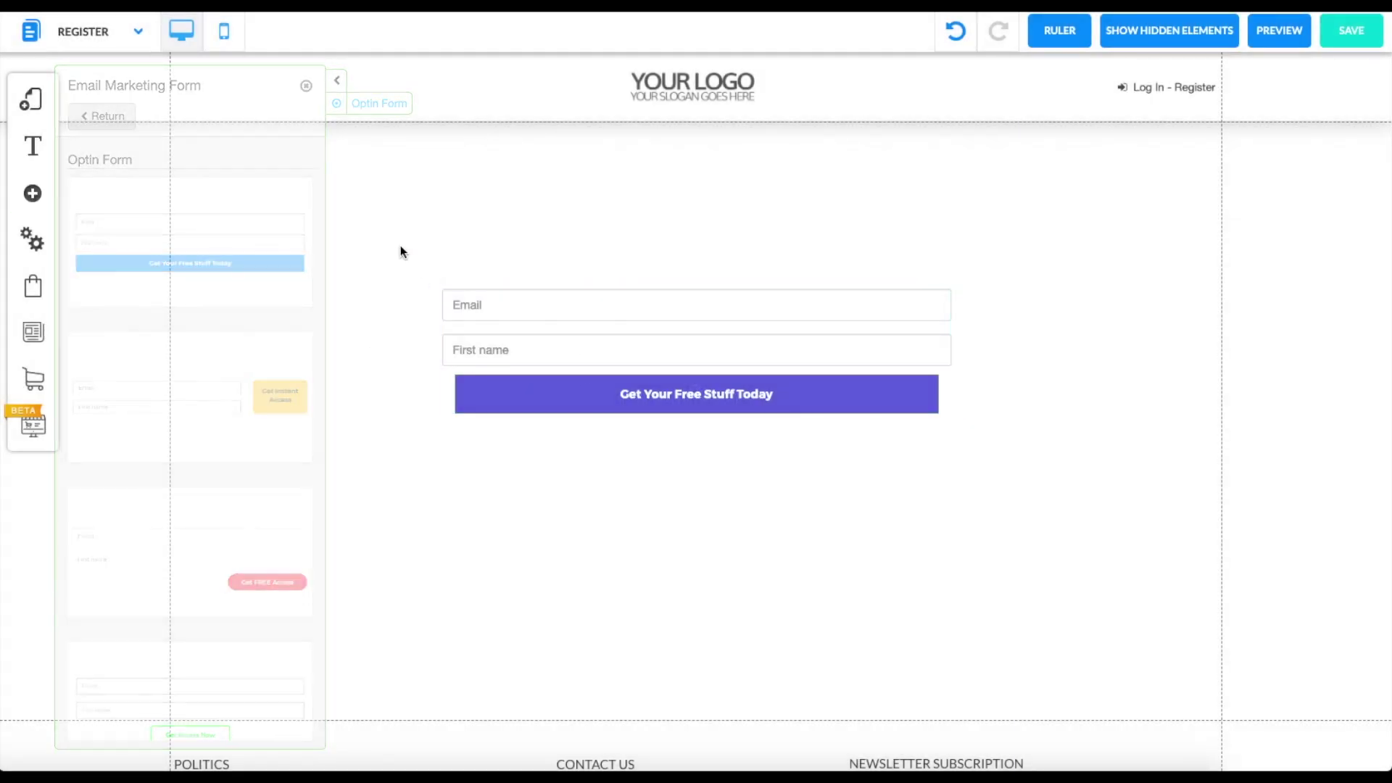
Step: Open the customization panel for the opt-in form's current Appearance style
right_click(666, 327)
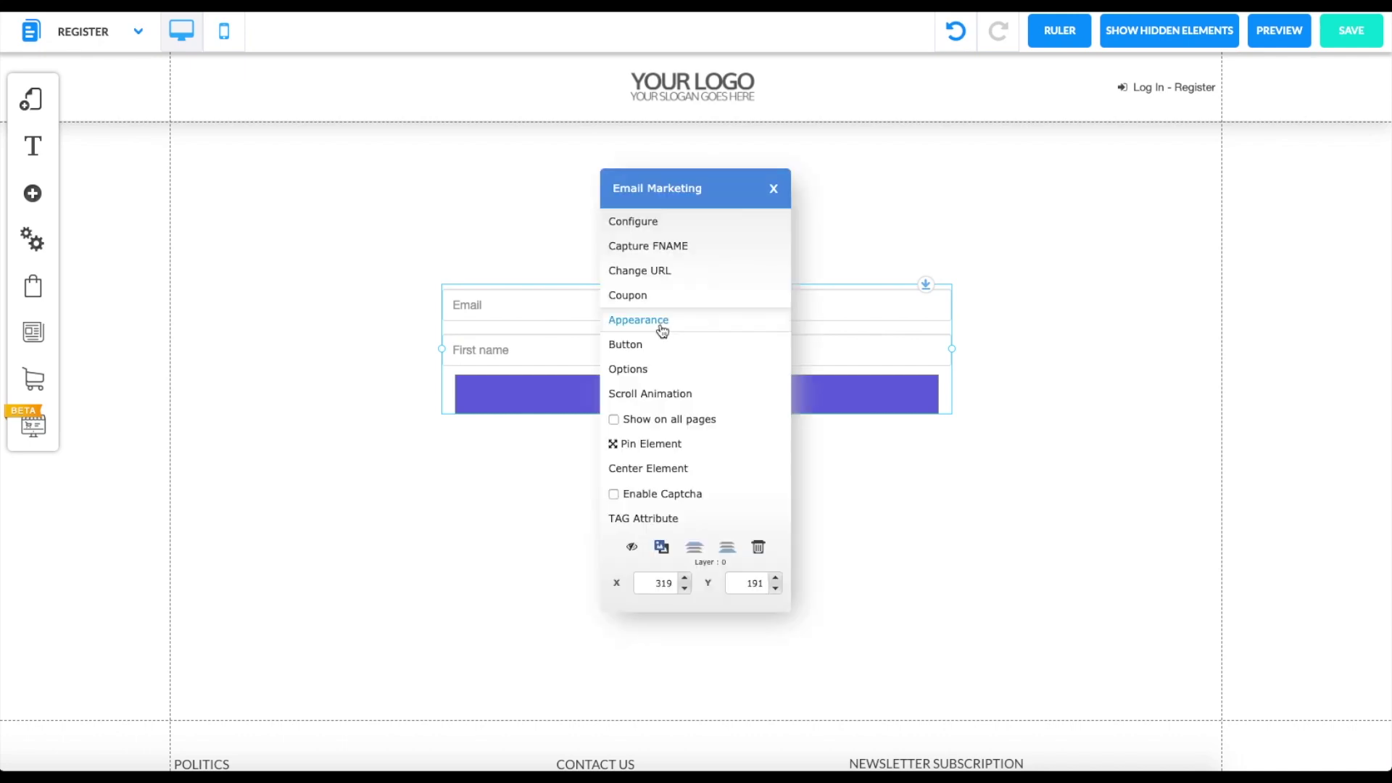
left_click(669, 320)
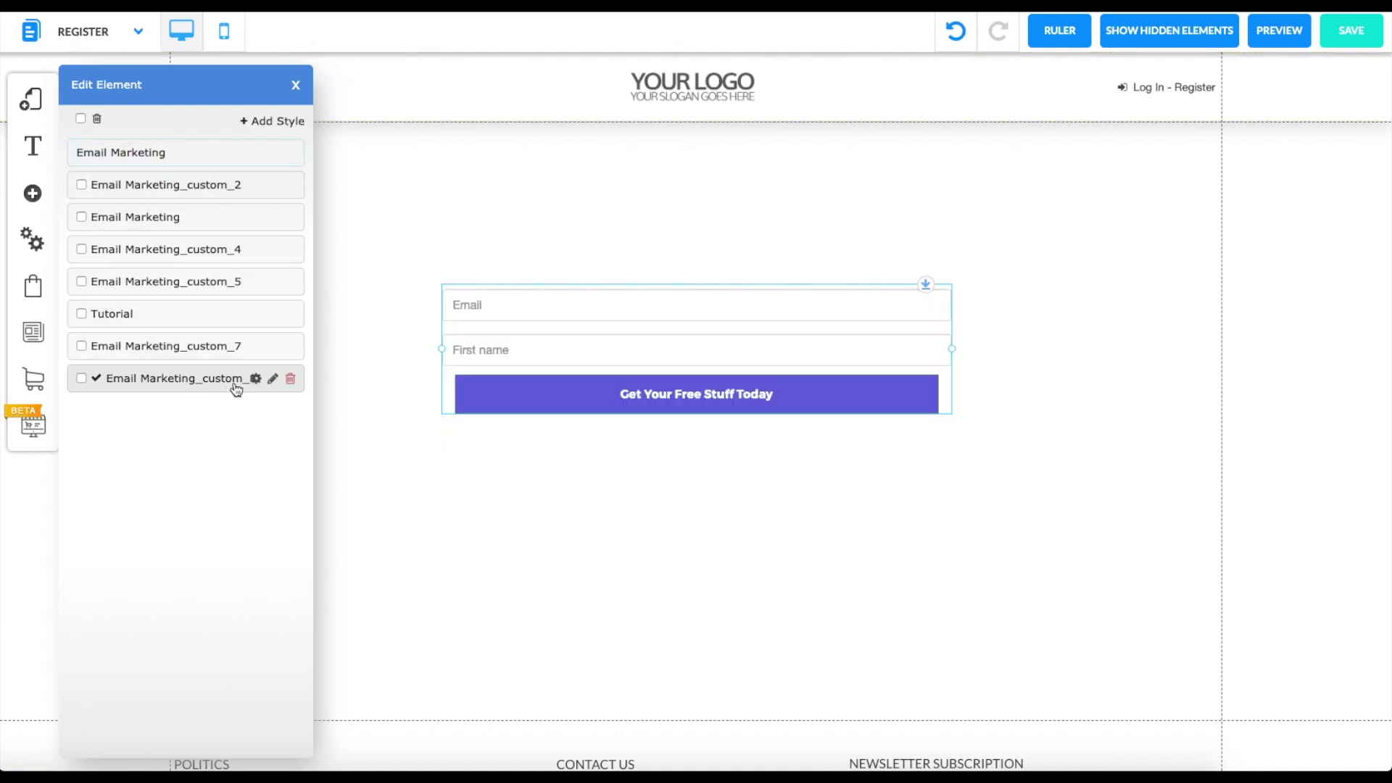
left_click(256, 378)
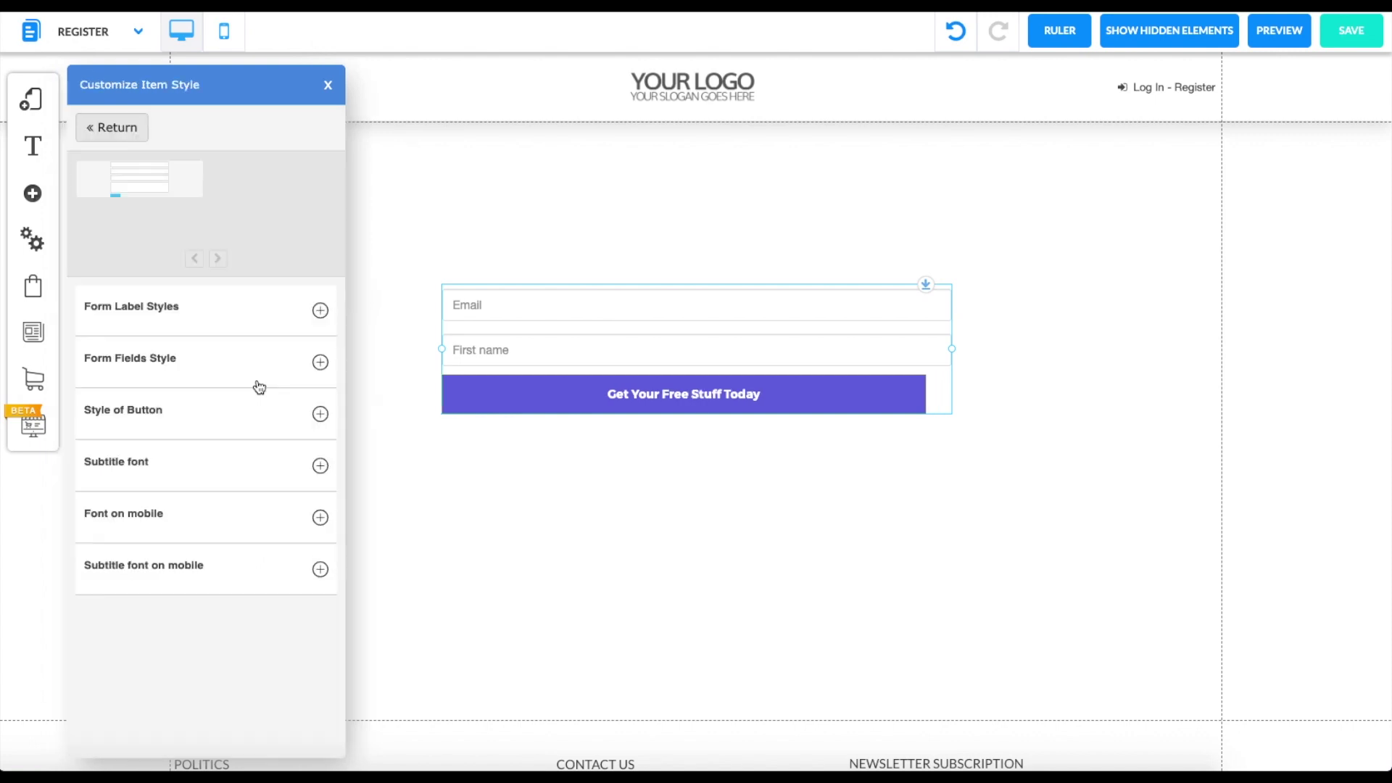
left_click(211, 310)
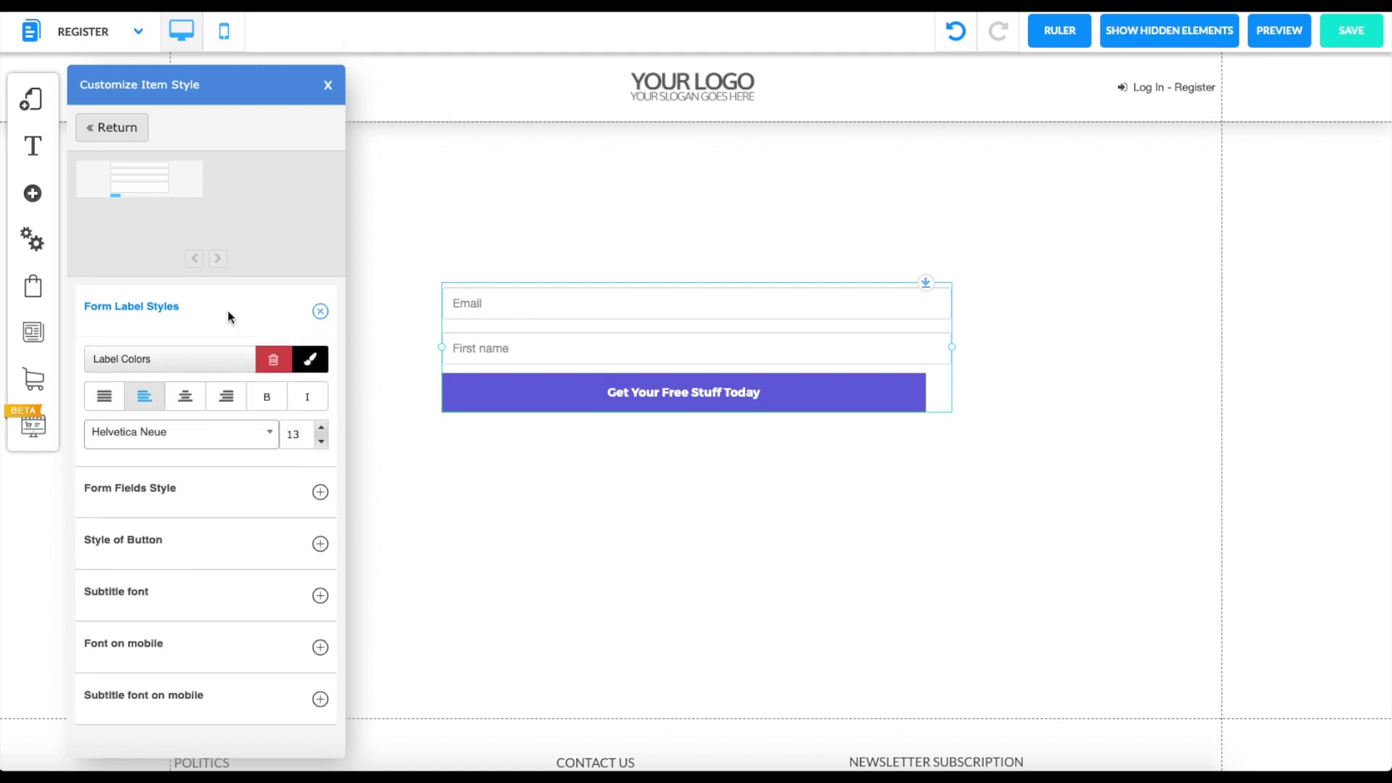
left_click(228, 312)
Step: In Form Fields Style, set Fields Spacing to 6px and Height to 45px
left_click(190, 370)
scroll(210, 406, "down", 2)
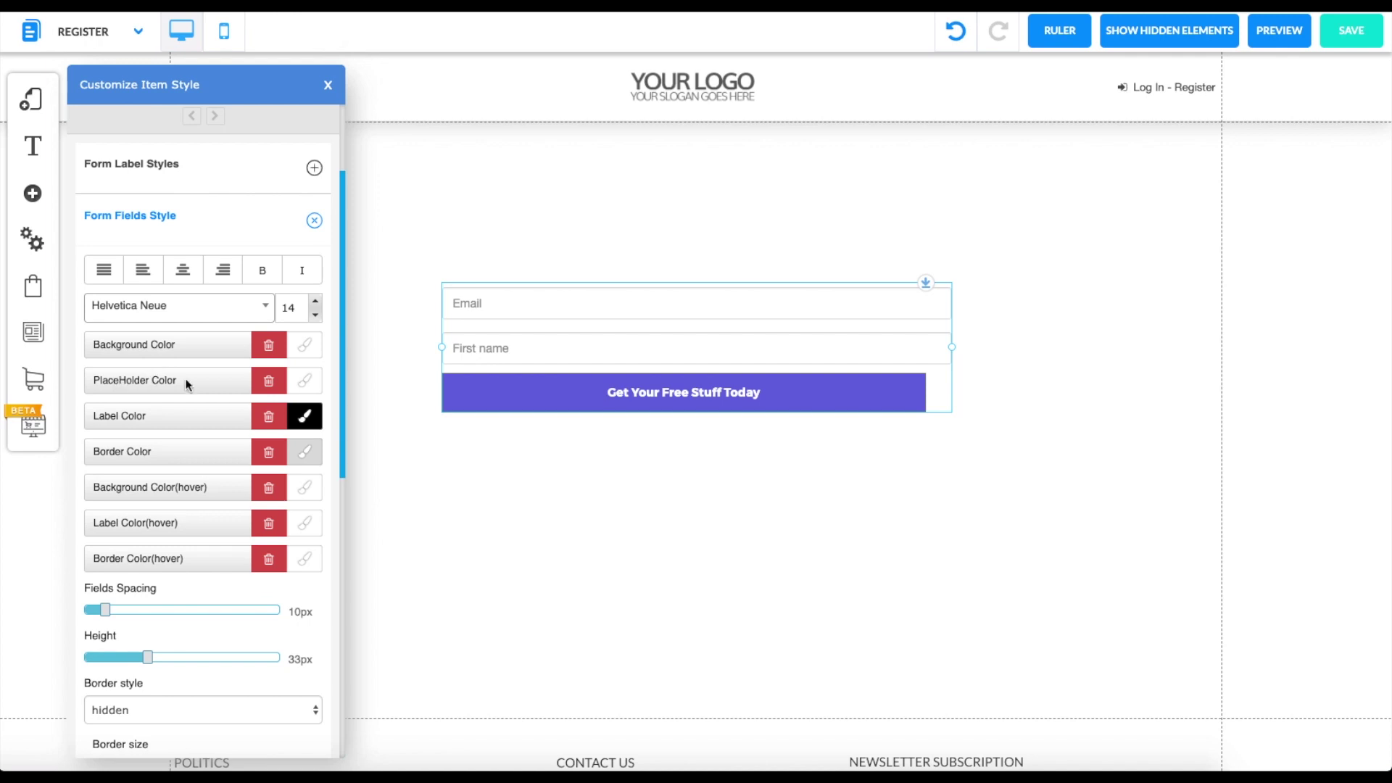
scroll(218, 406, "down", 2)
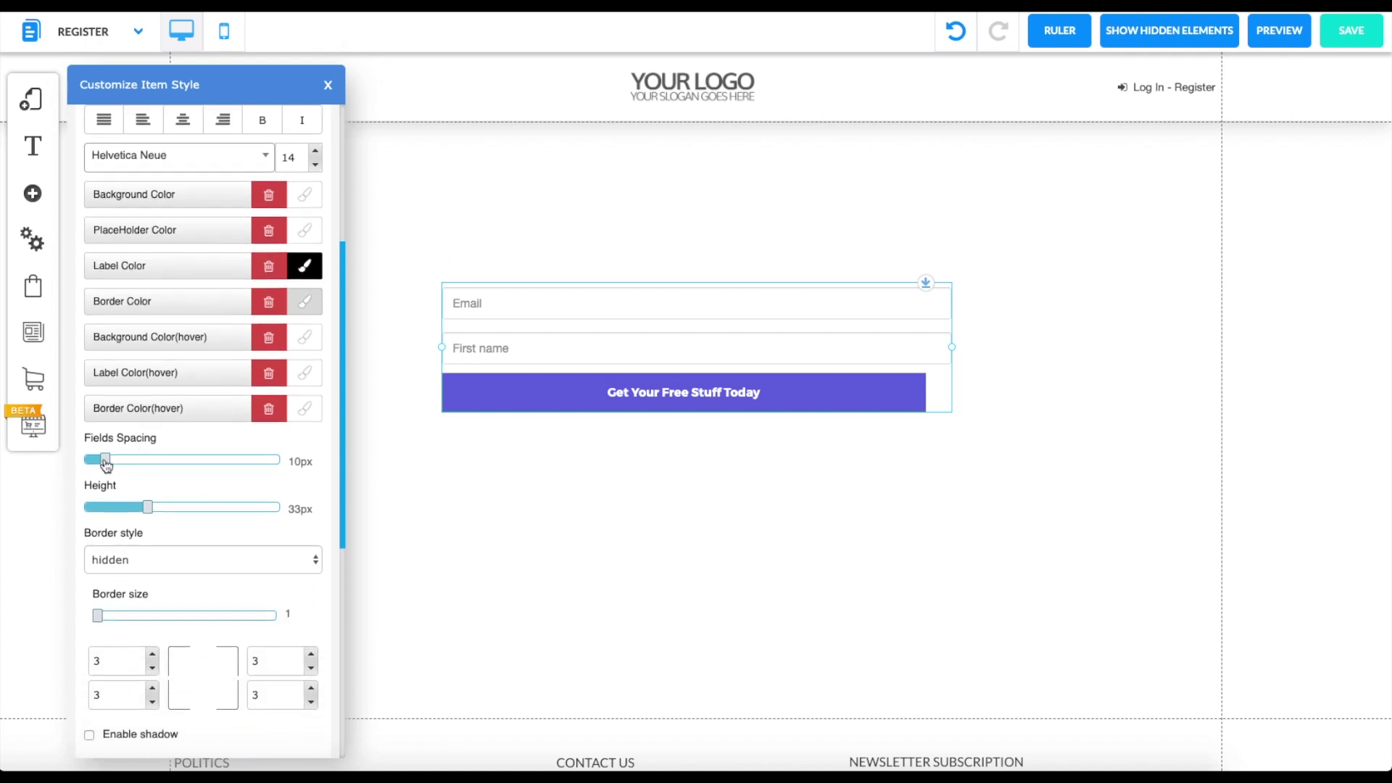
mouse_move(105, 465)
left_mouse_down()
mouse_move(222, 464)
mouse_move(87, 459)
left_mouse_up()
mouse_move(147, 505)
left_mouse_down()
mouse_move(193, 505)
mouse_move(123, 506)
mouse_move(171, 505)
left_mouse_up()
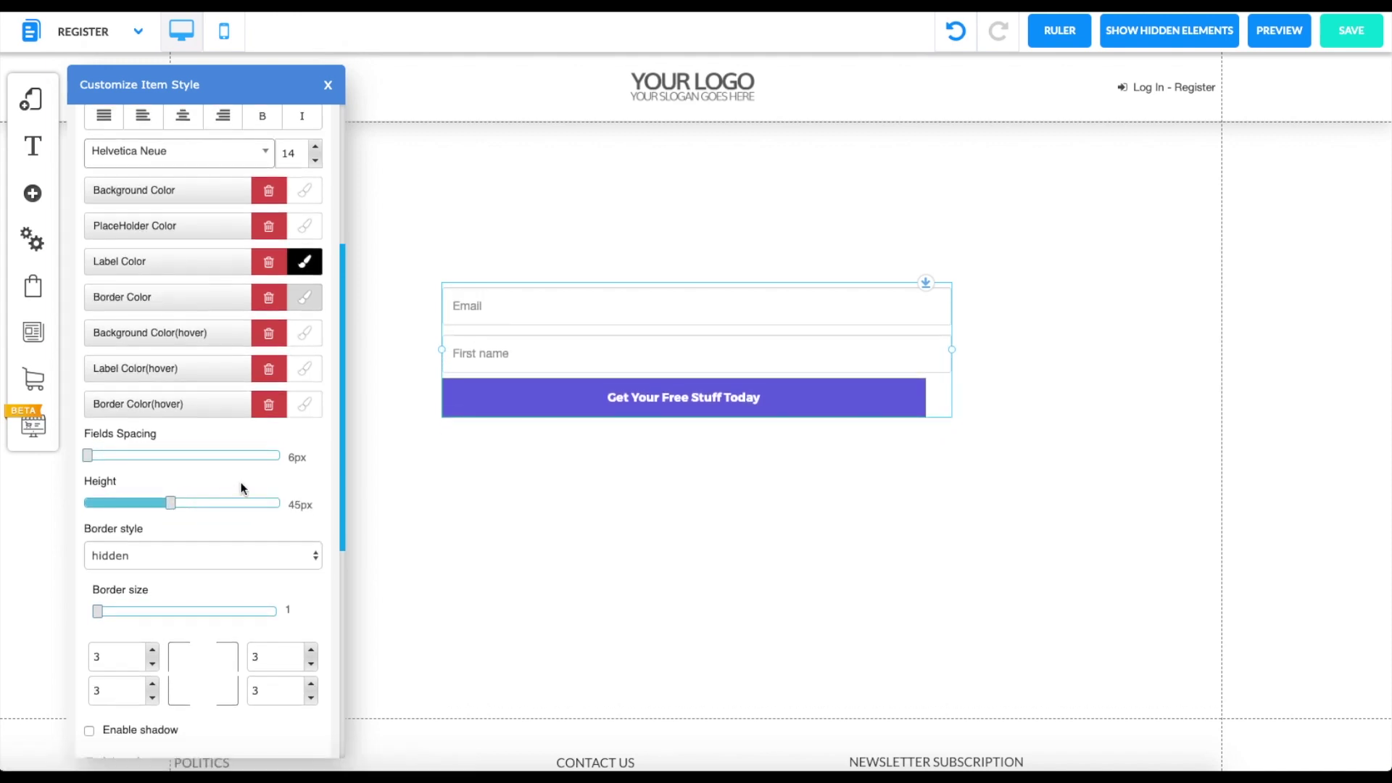
scroll(242, 488, "down", 3)
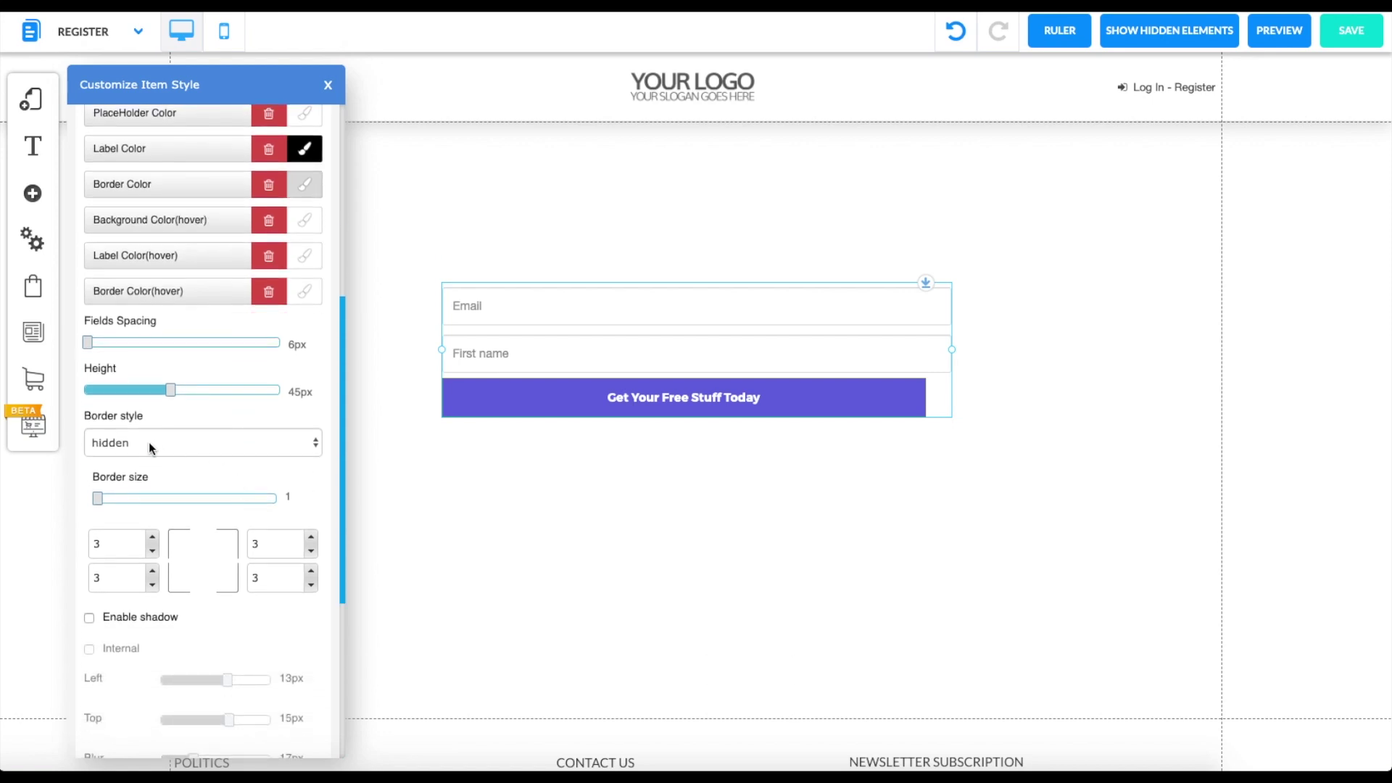
scroll(232, 464, "down", 9)
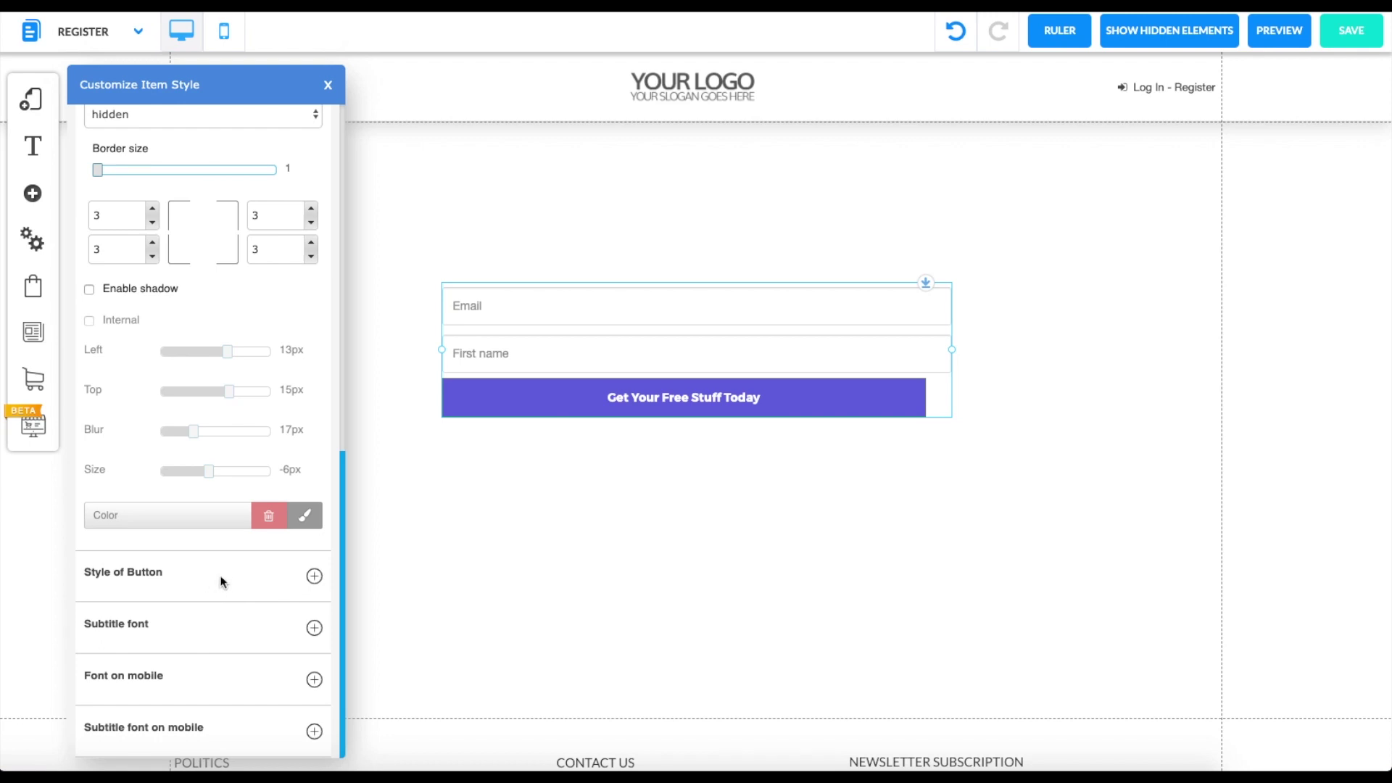
Step: Change the form button's background colour from purple to dark green
left_click(220, 577)
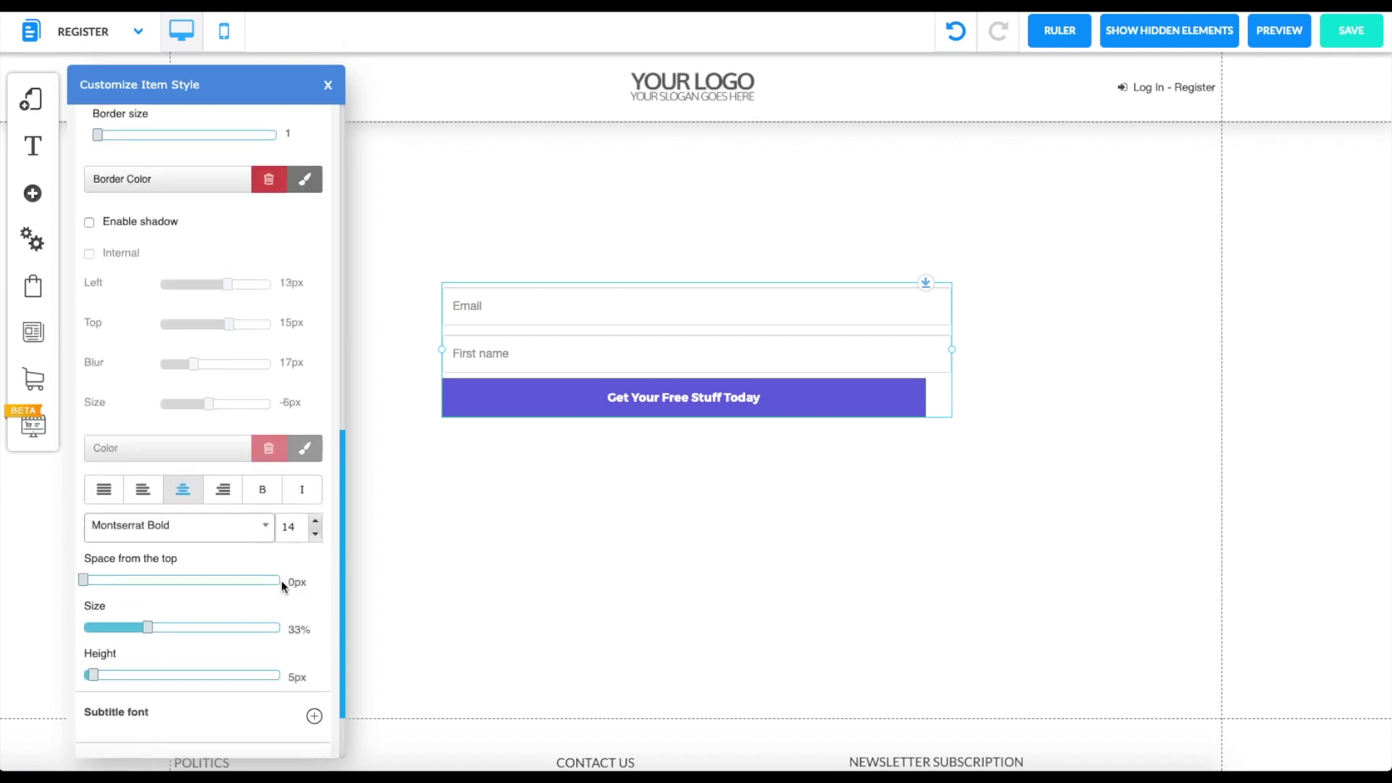
scroll(193, 320, "up", 10)
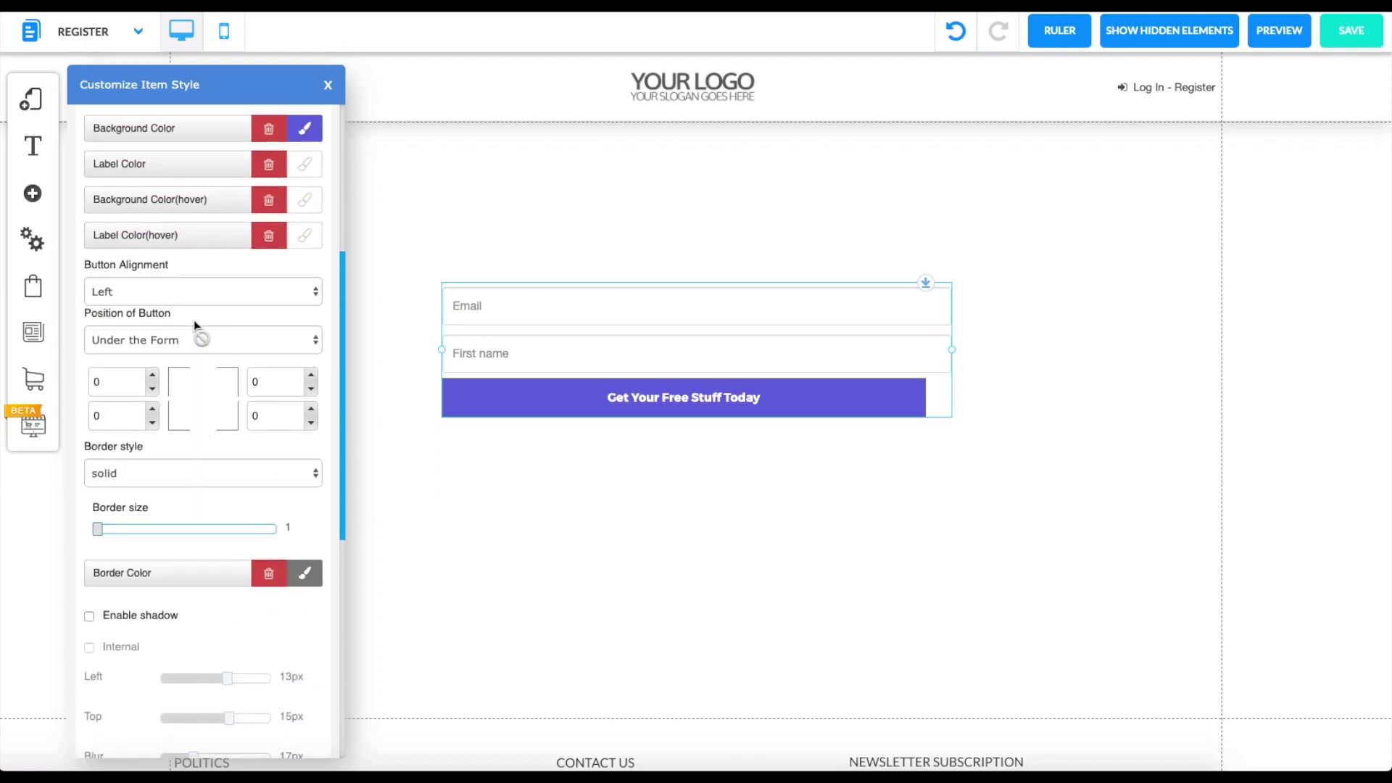
left_click(306, 296)
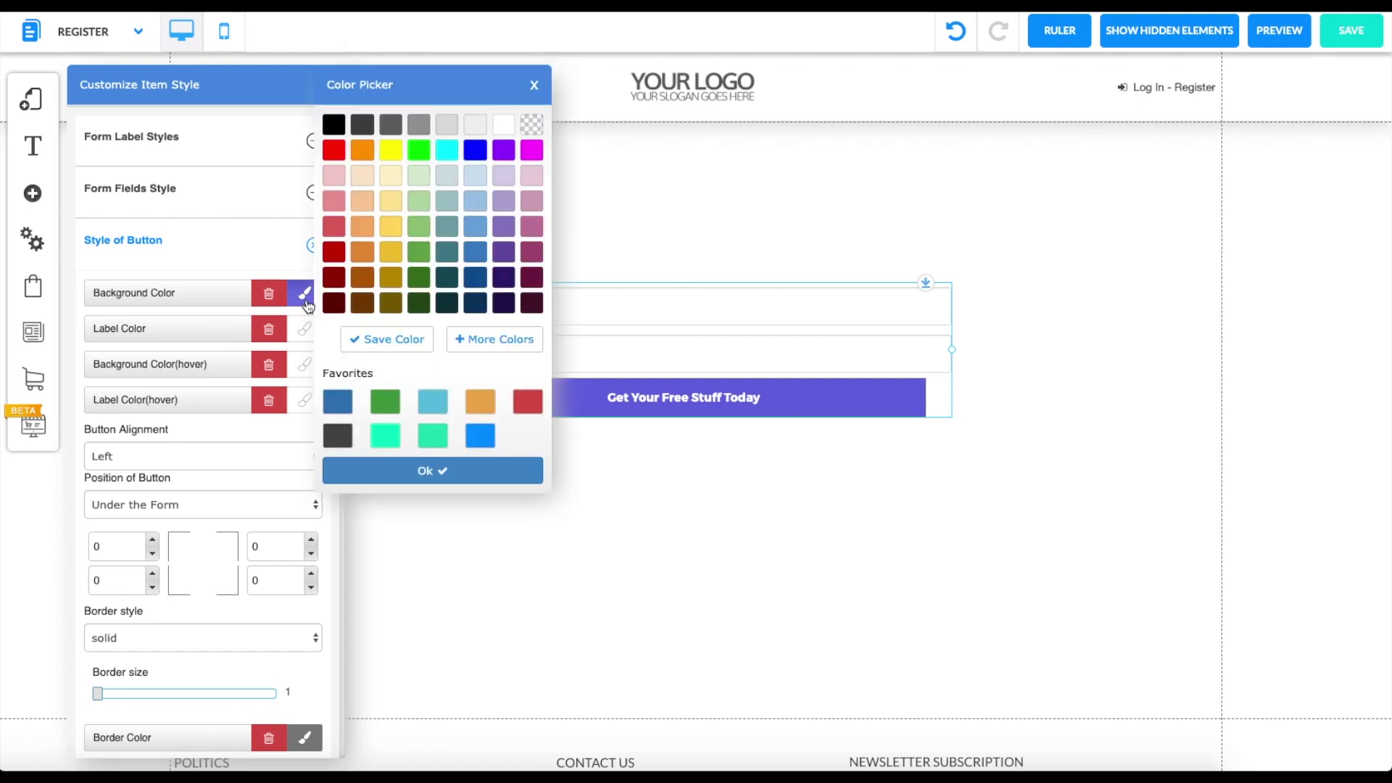
left_click(388, 153)
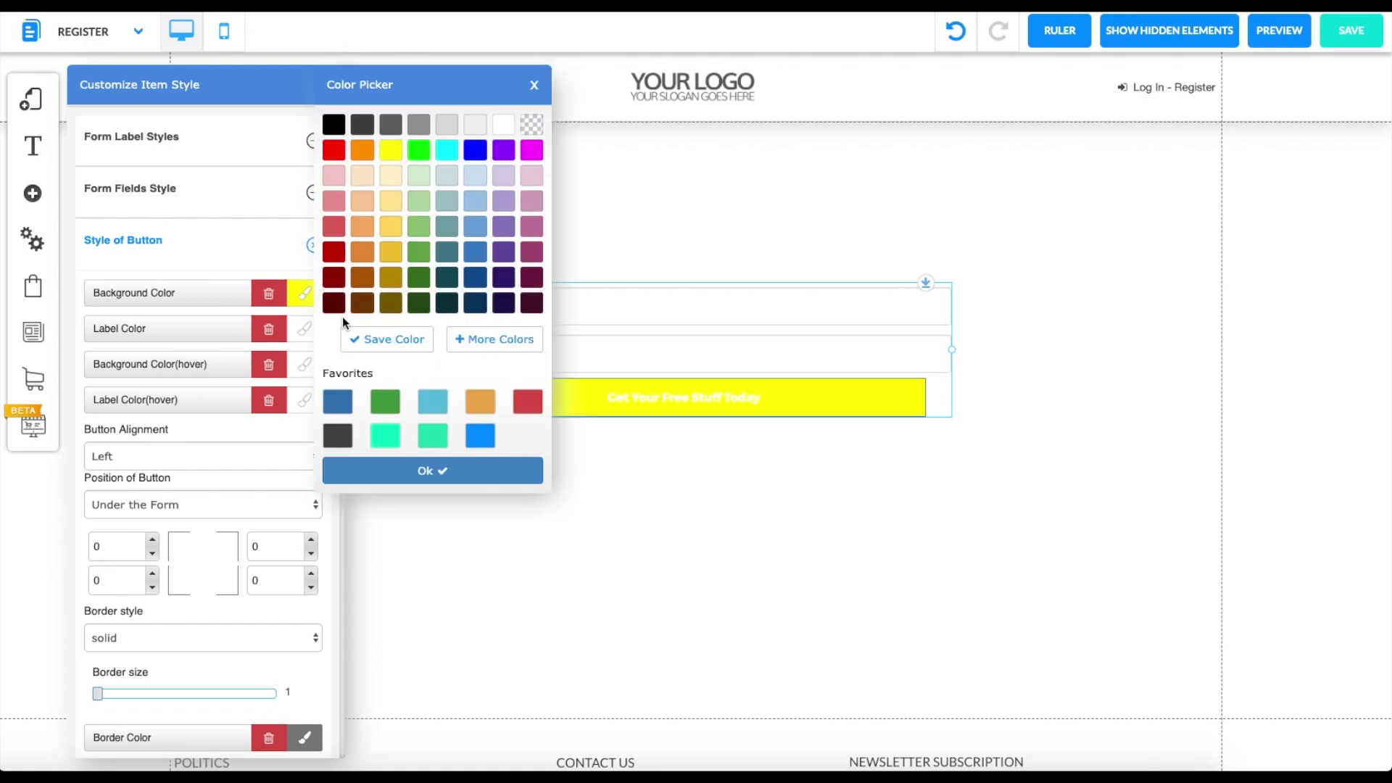
left_click(416, 282)
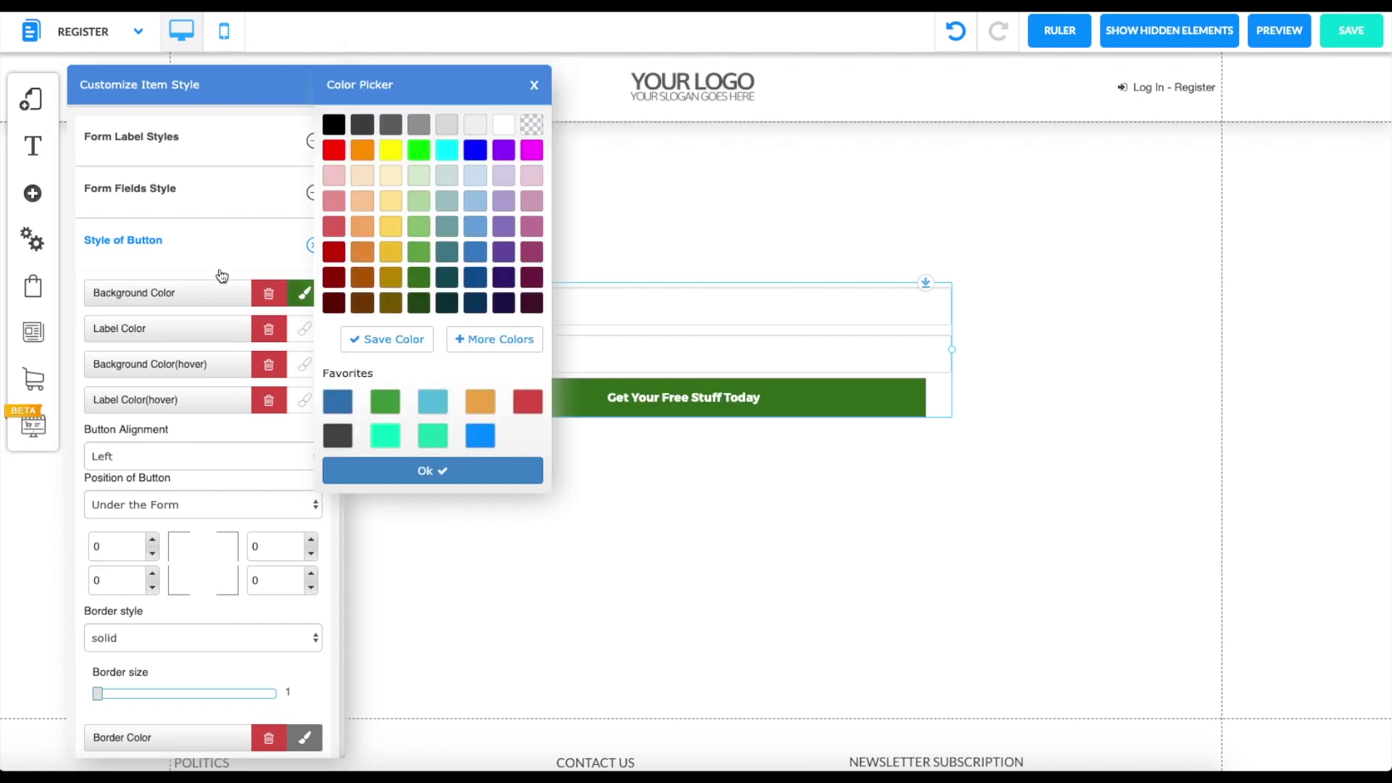
left_click(420, 471)
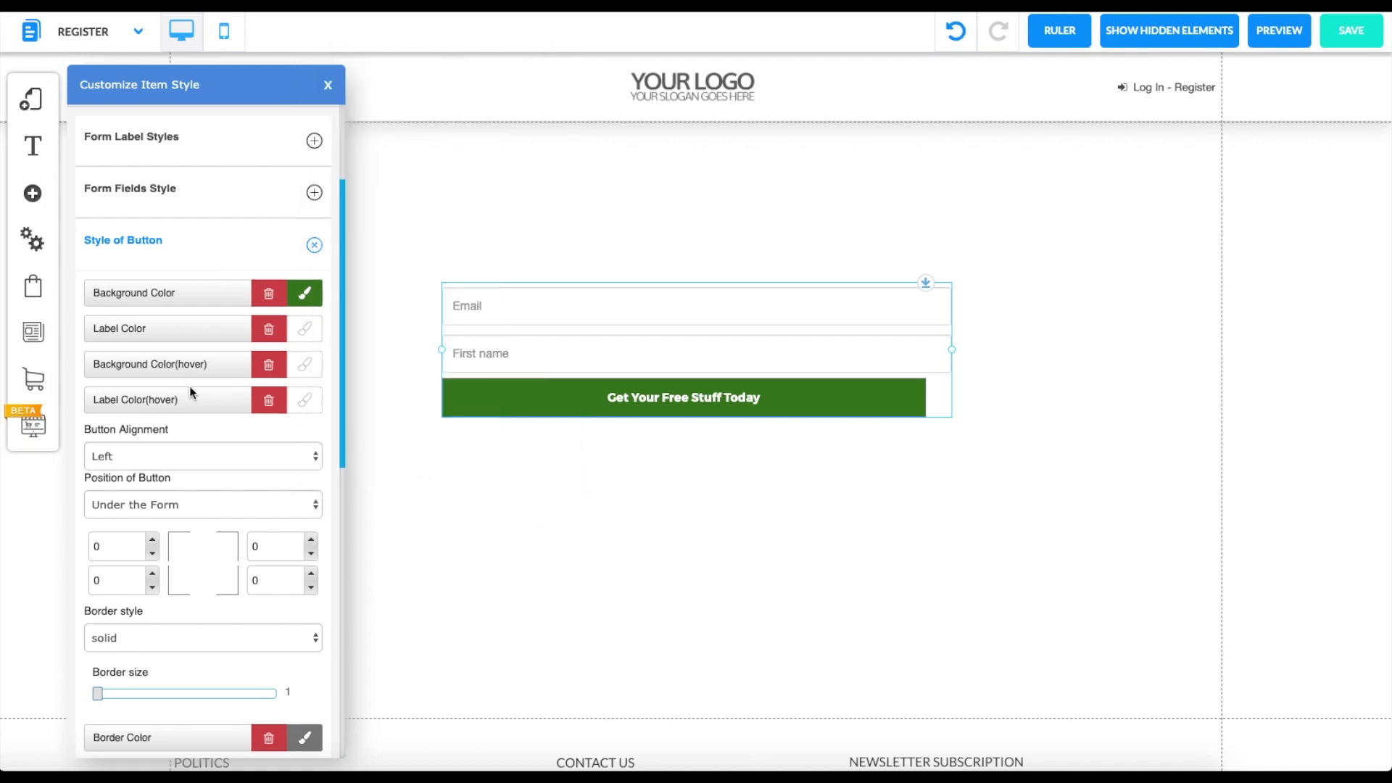
Step: Collapse Style of Button and expand the Subtitle font settings (Helvetica Neue, 14)
scroll(261, 484, "down", 6)
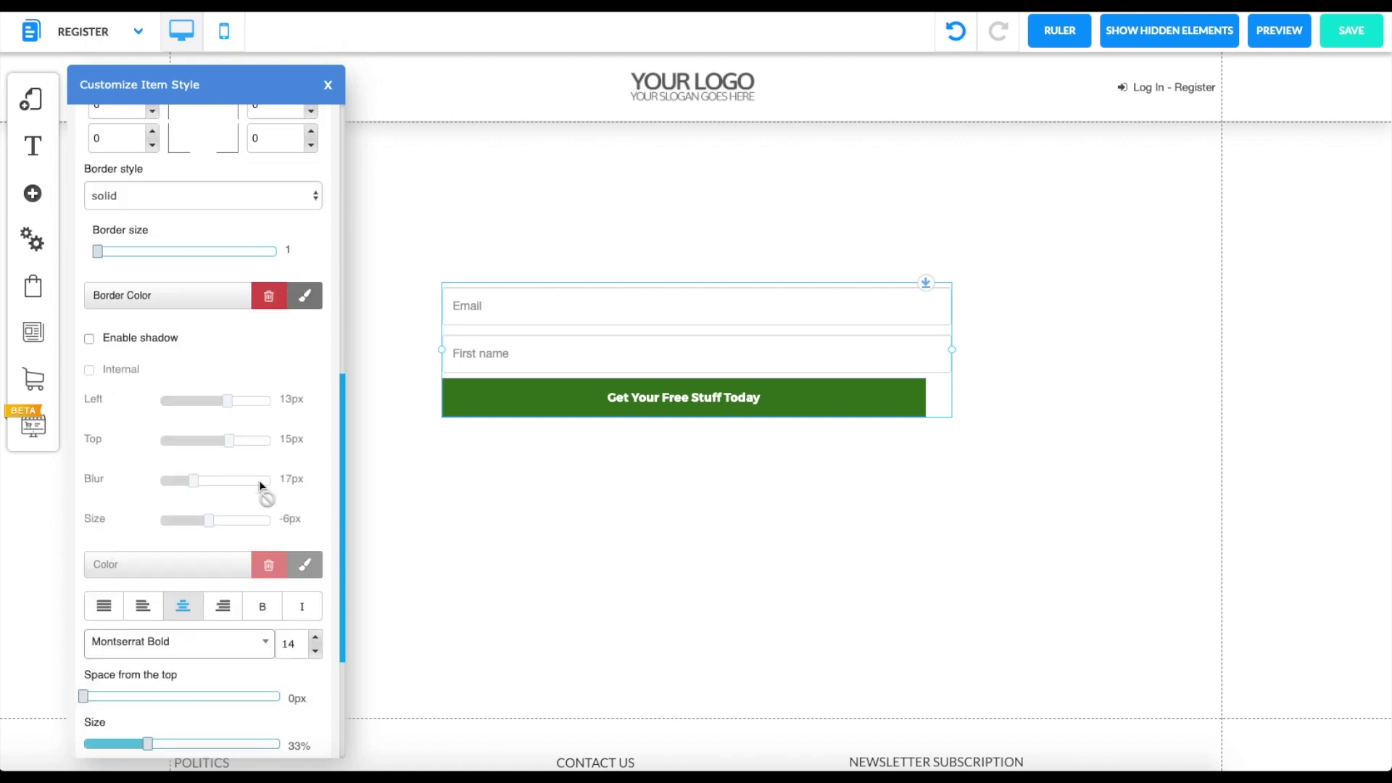
scroll(261, 484, "down", 3)
scroll(290, 421, "up", 10)
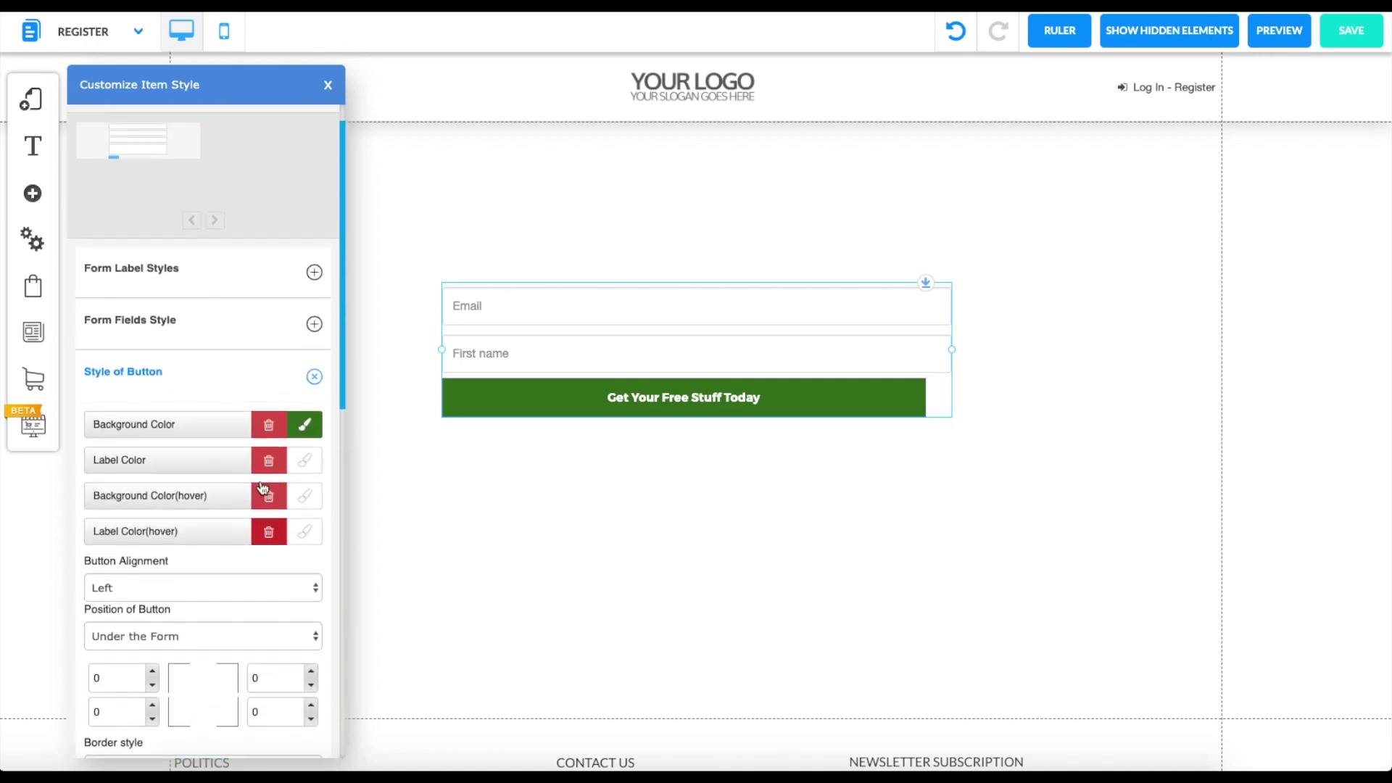
left_click(289, 372)
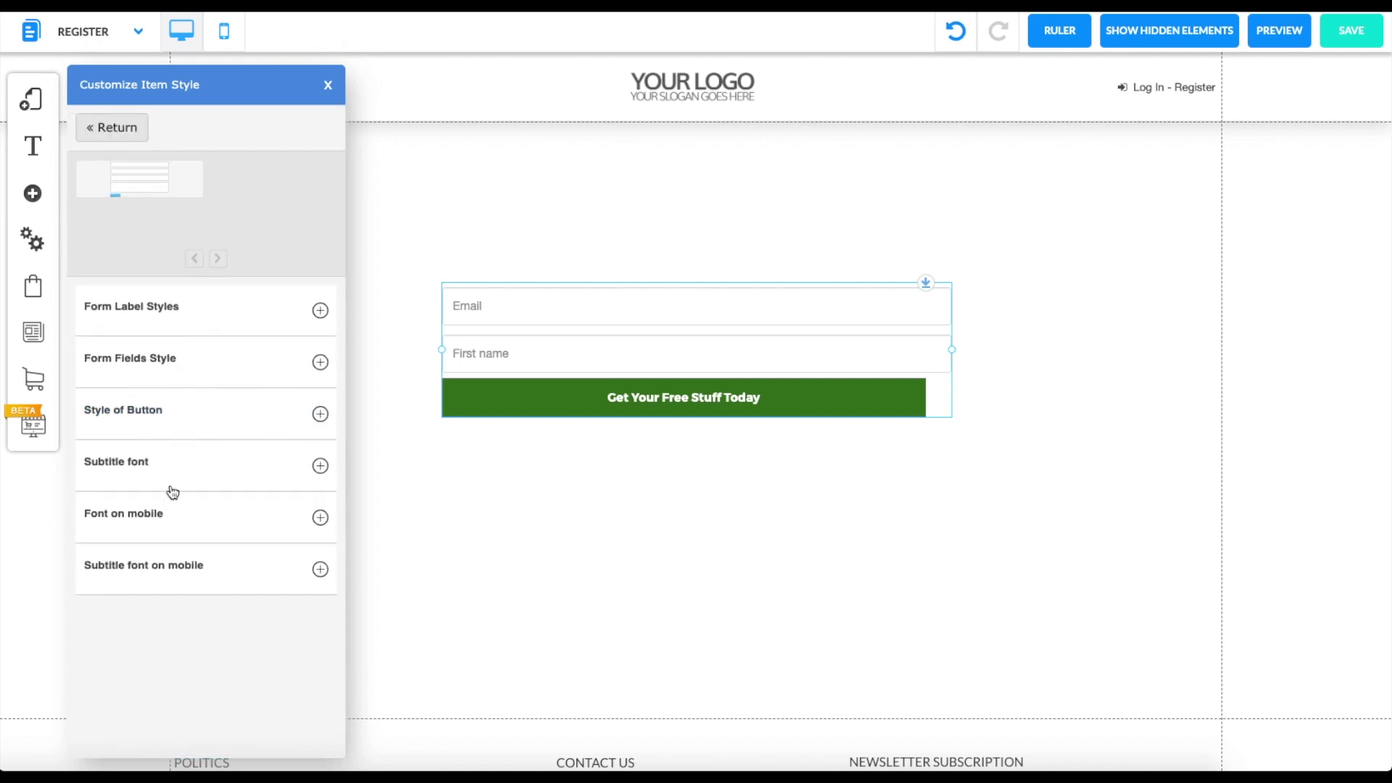
left_click(163, 458)
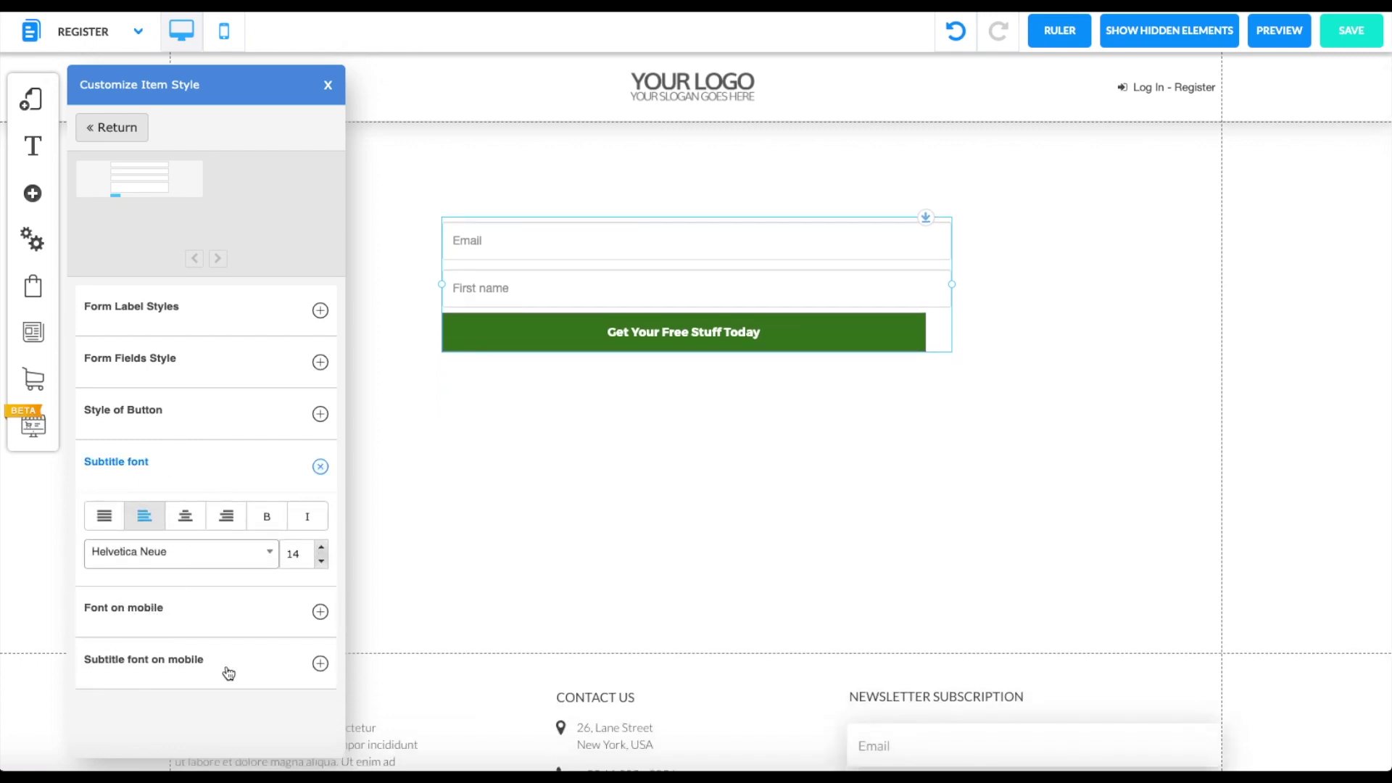
Step: Close the style panel and pick MailingBoss as the form's email marketing platform
left_click(476, 412)
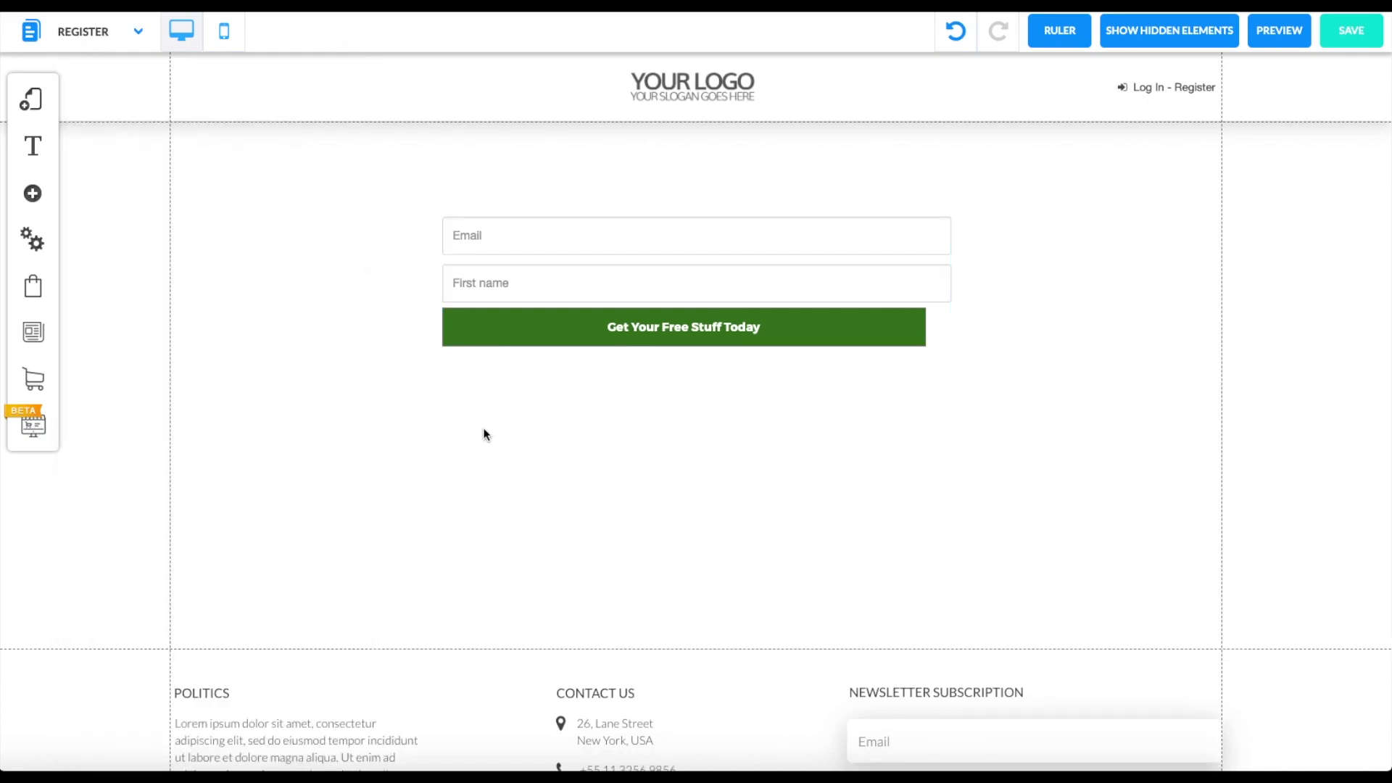
left_click(652, 290)
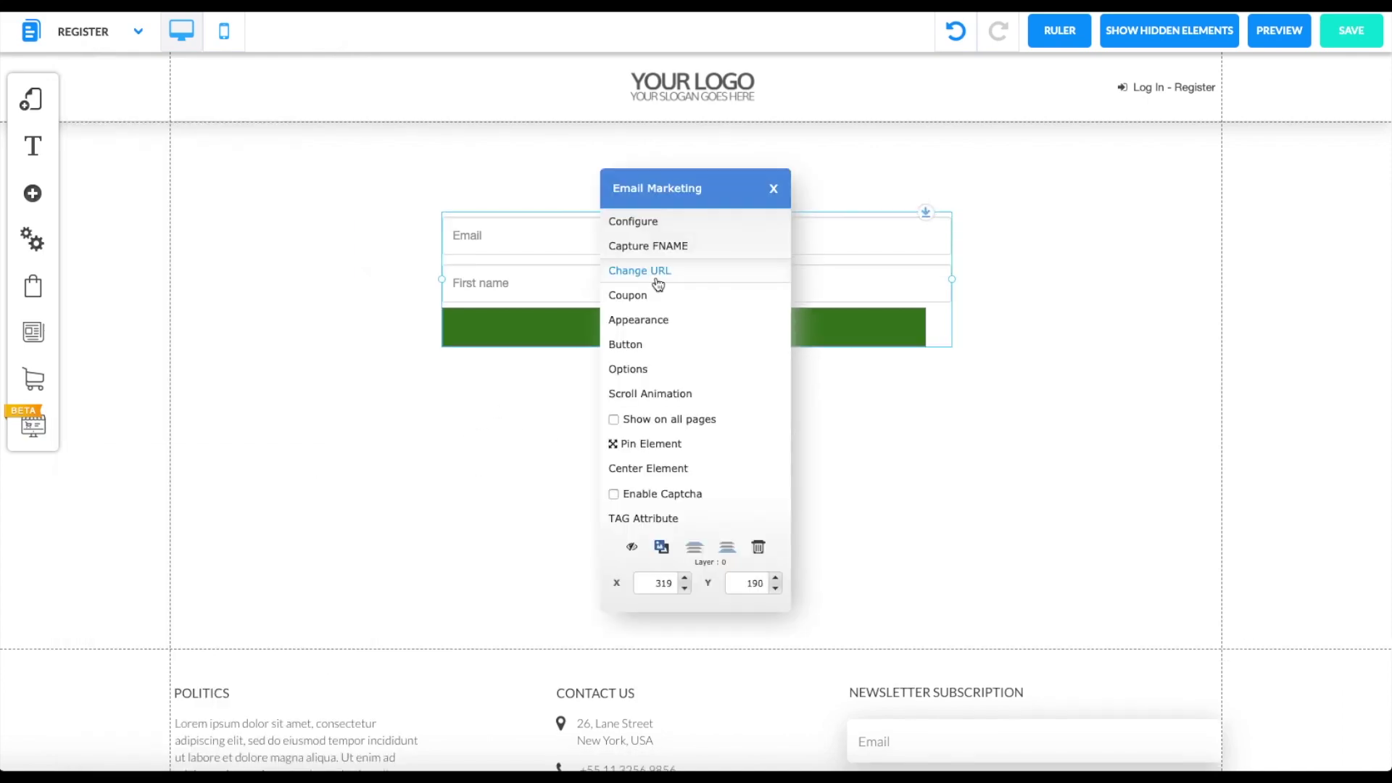
left_click(644, 224)
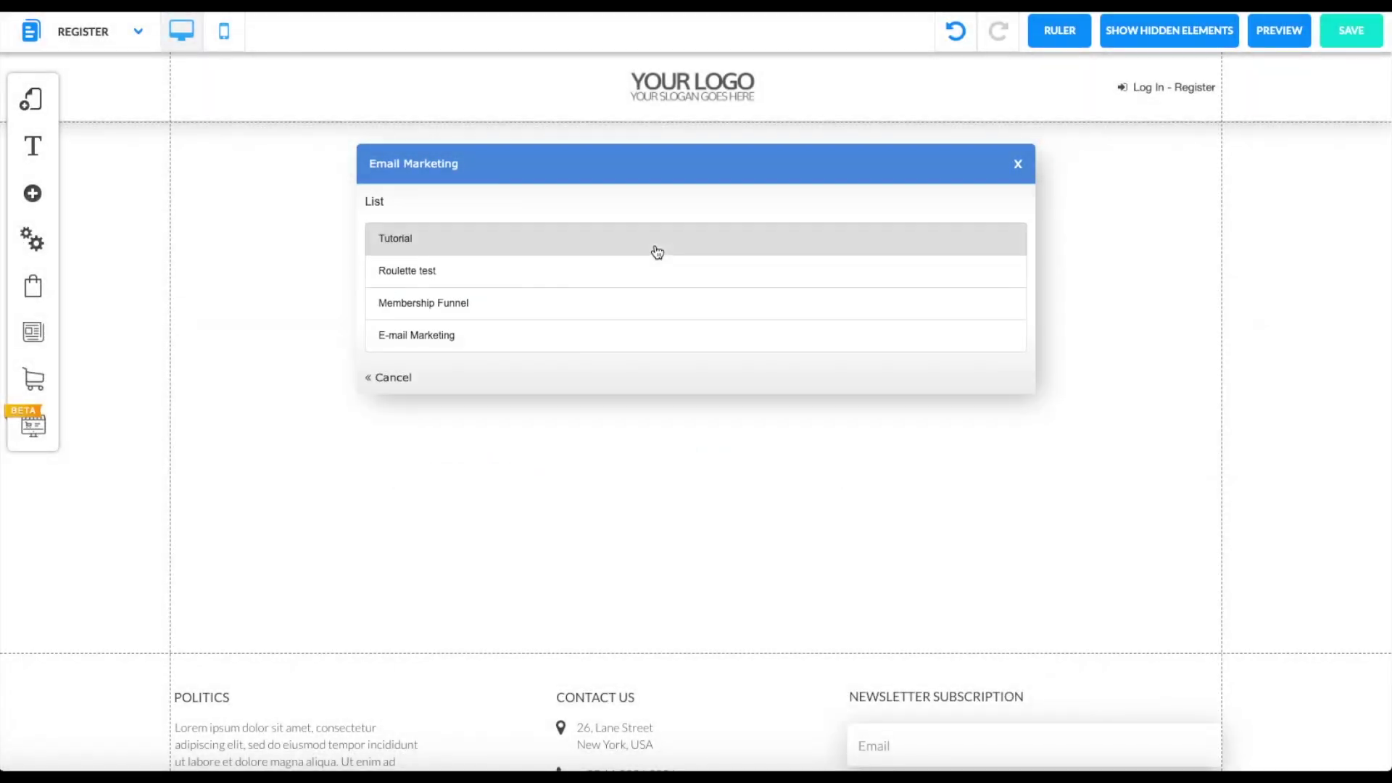
left_click(389, 386)
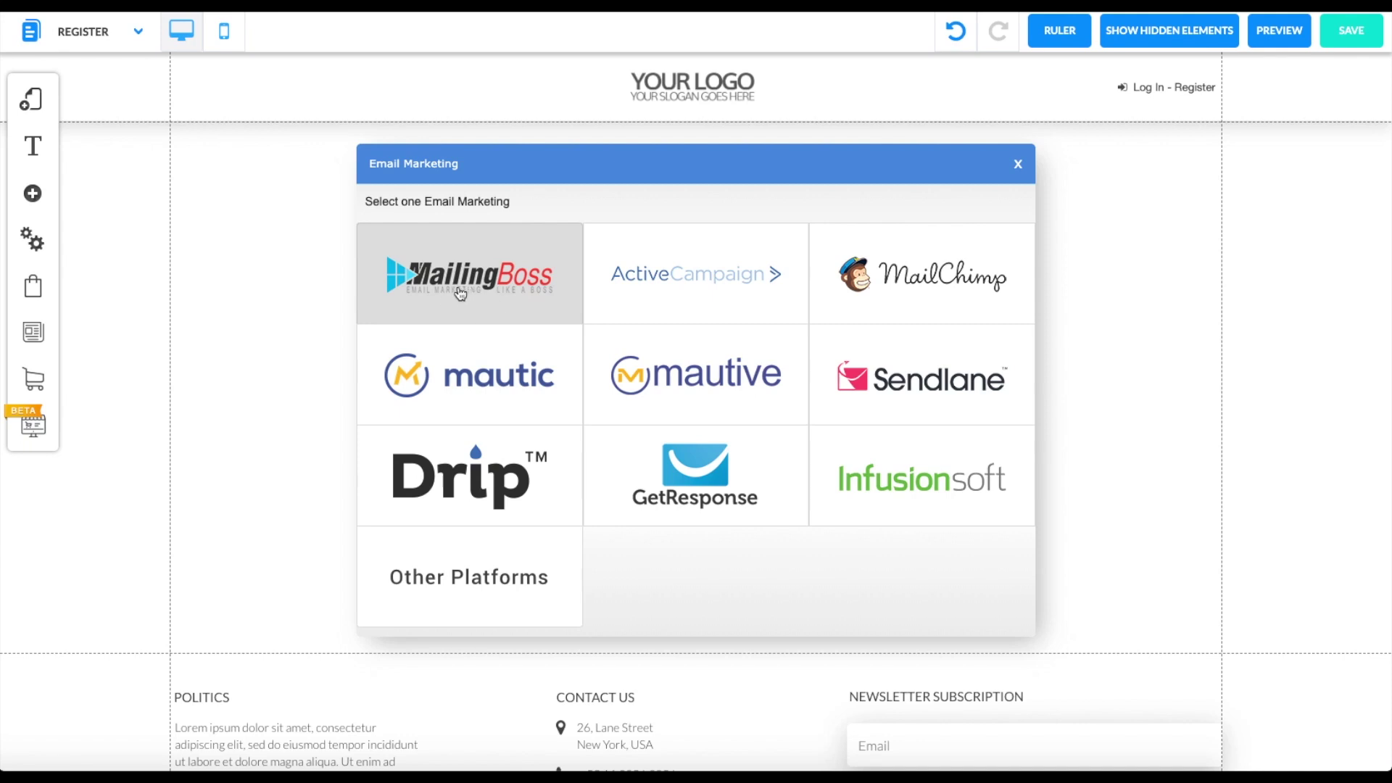
left_click(460, 293)
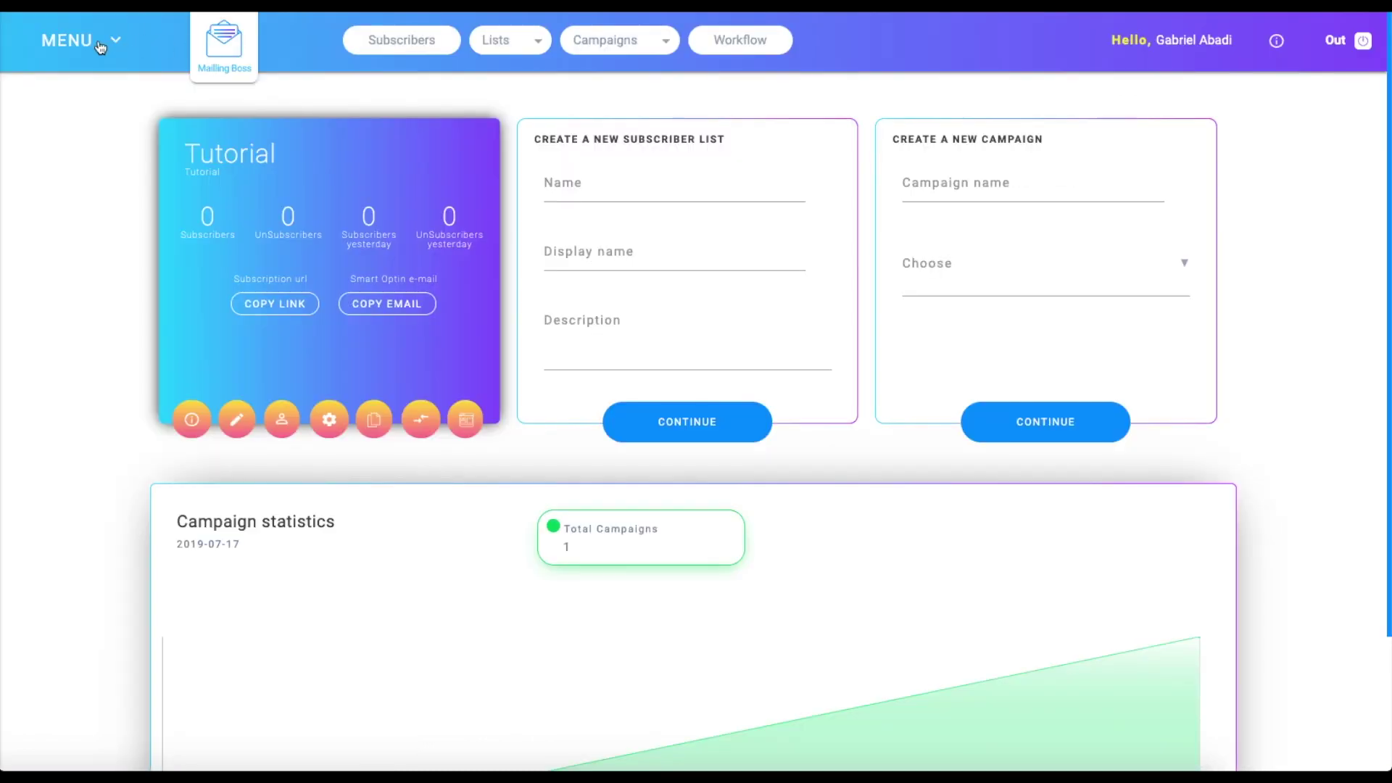
left_click(100, 42)
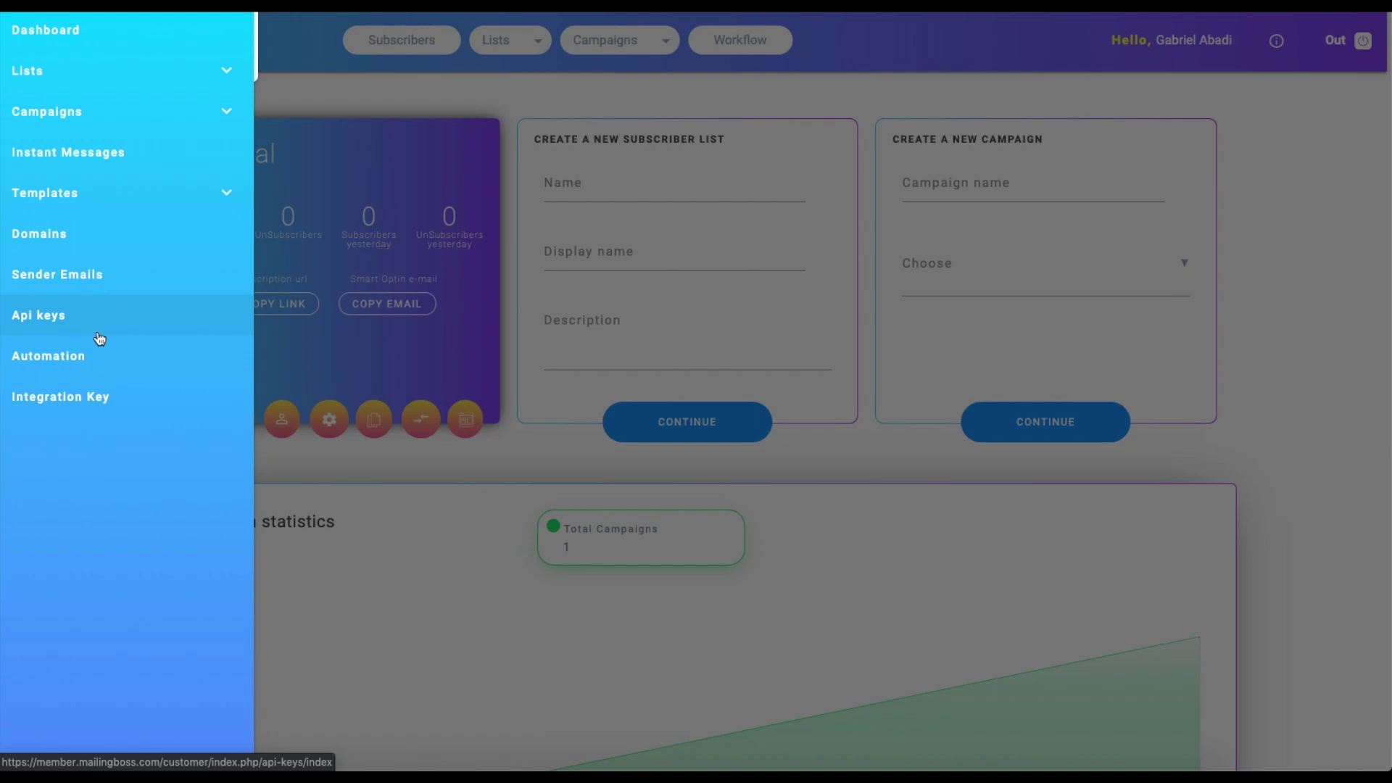
left_click(512, 315)
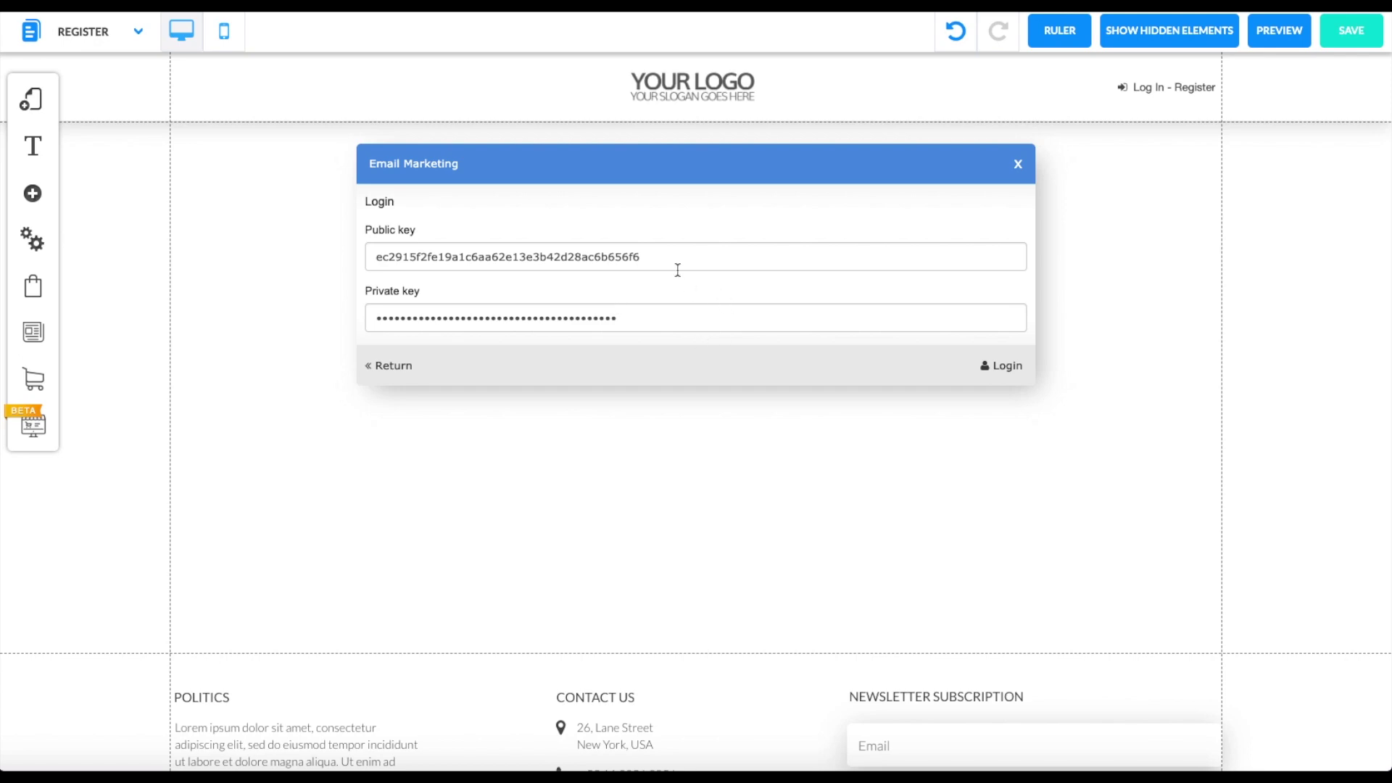
Step: Log in to MailingBoss, link the form to the Tutorial list, and nudge the form left and down
left_click_drag(654, 263, 375, 258)
left_click(997, 345)
left_click(999, 370)
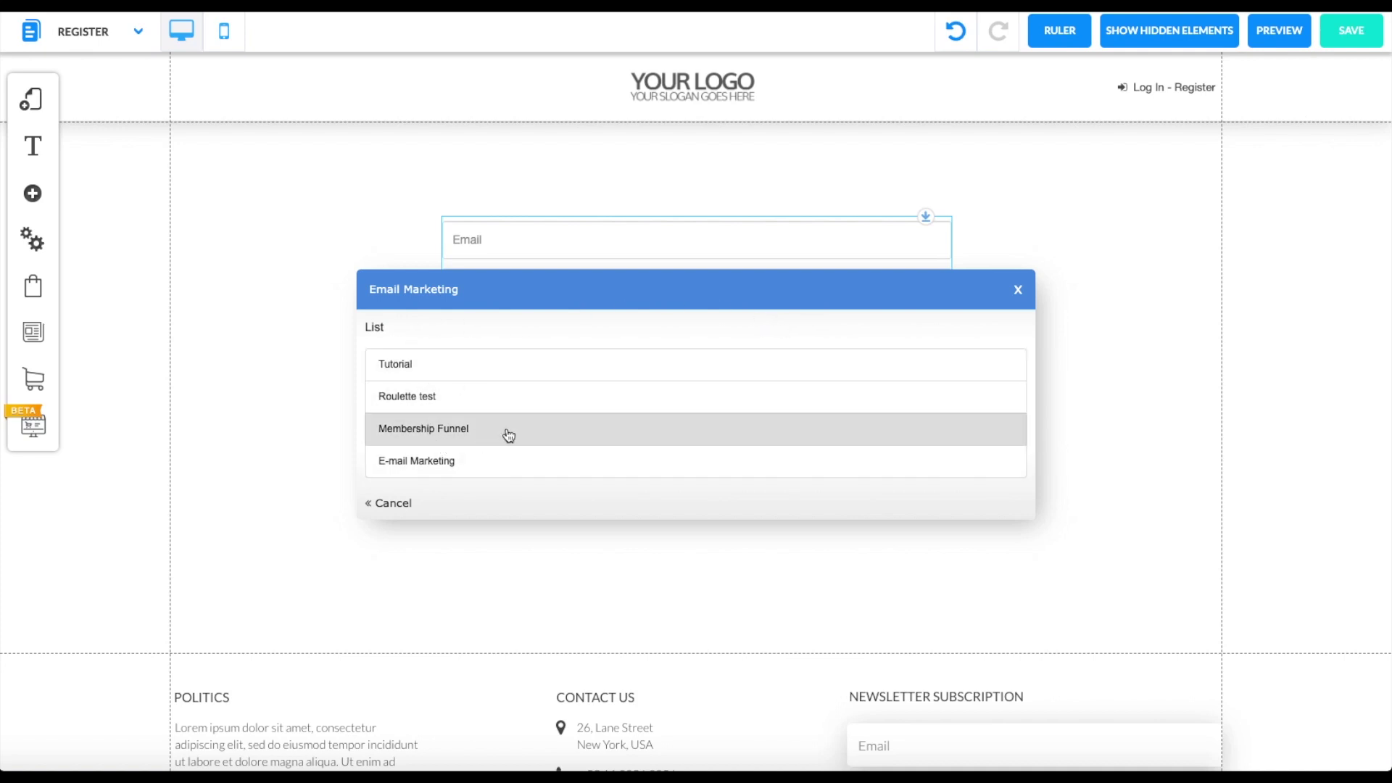
left_click(428, 370)
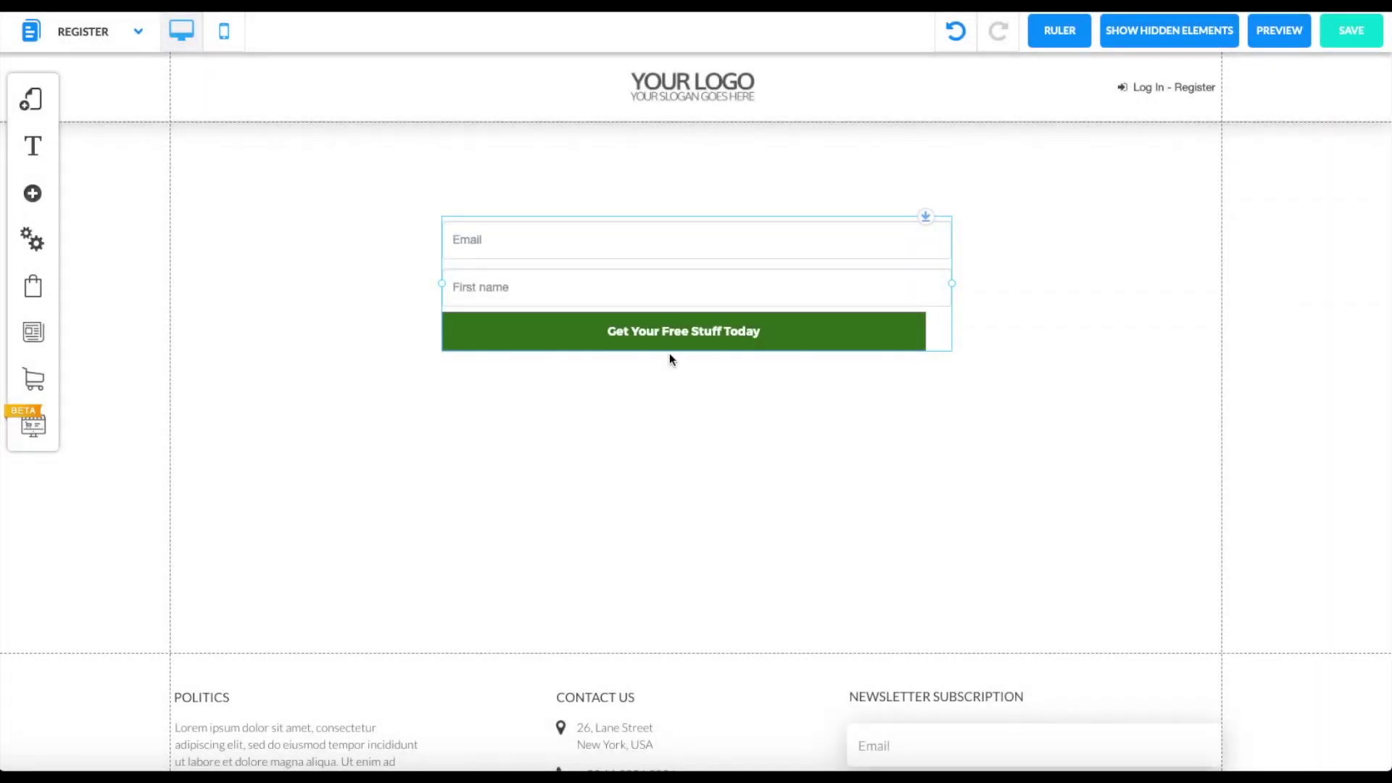
left_click_drag(689, 275, 662, 305)
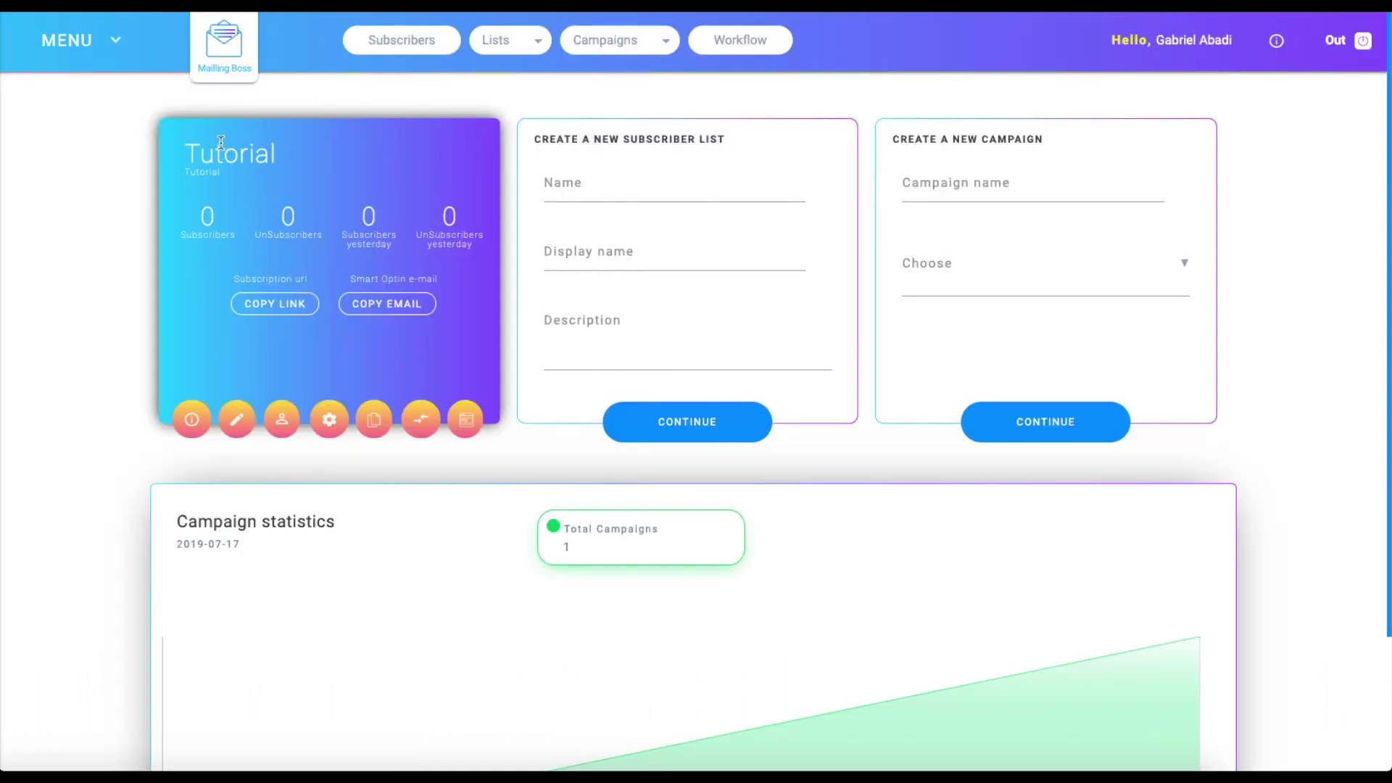
Step: Highlight and then deselect the Tutorial list name on the Mailing Boss dashboard
left_click_drag(183, 156, 253, 158)
left_click(264, 158)
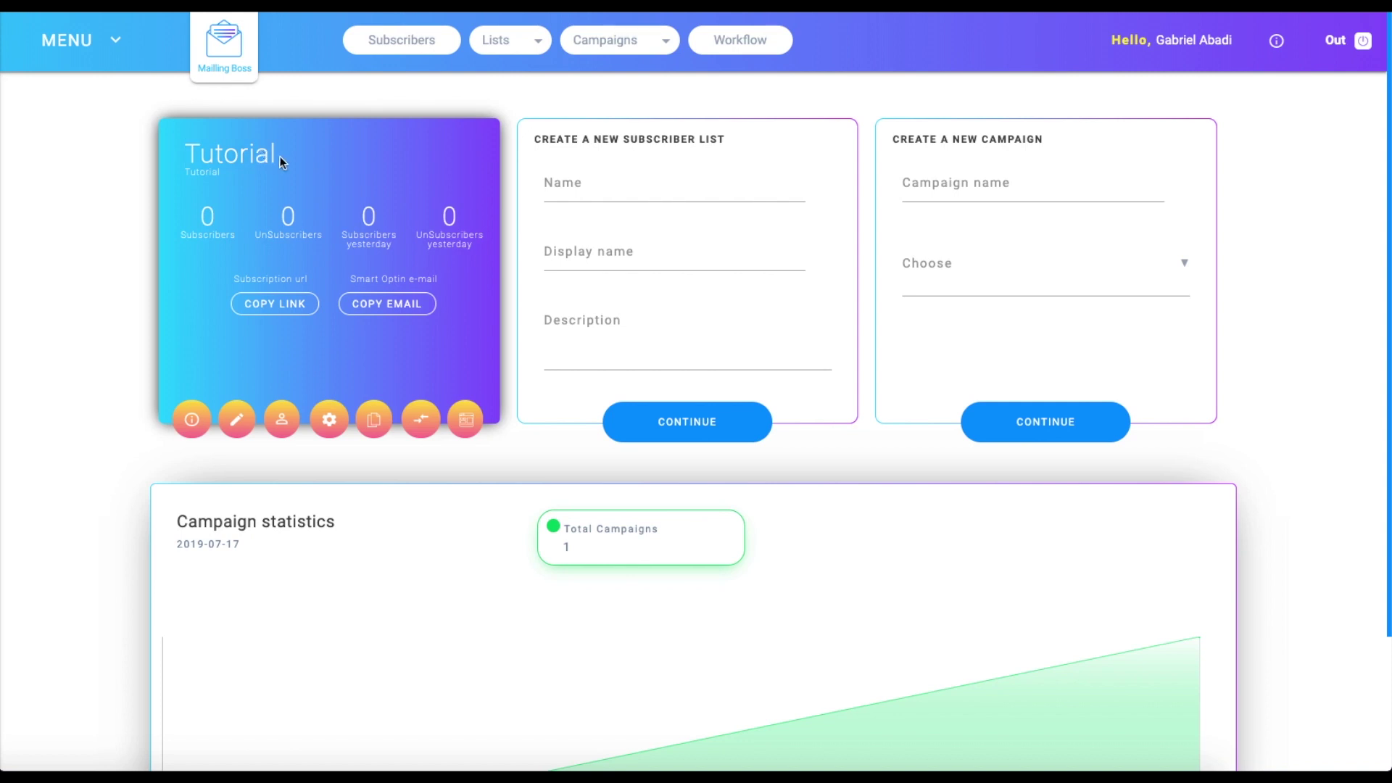
Step: Open the Tutorial list's configuration and go to its fields
left_click(327, 428)
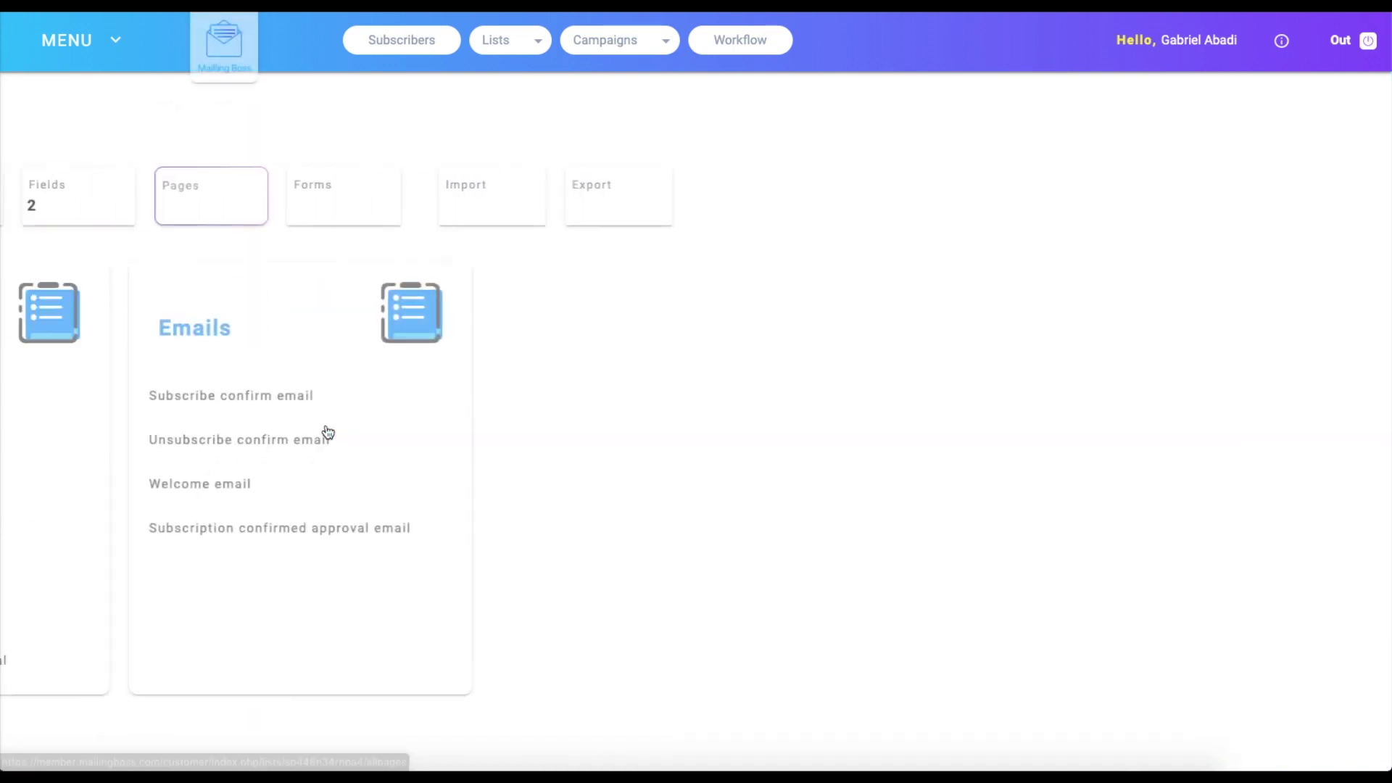
left_click(601, 206)
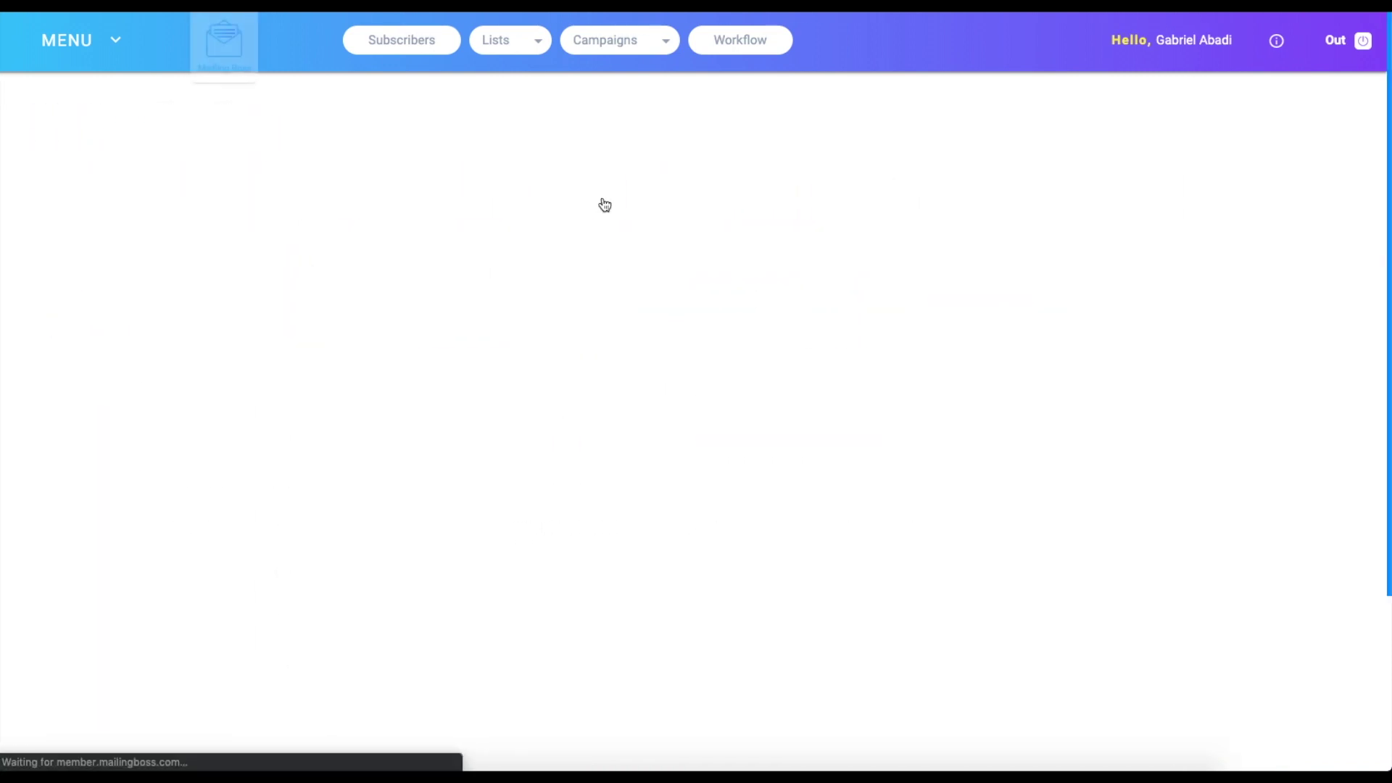
scroll(436, 407, "down", 3)
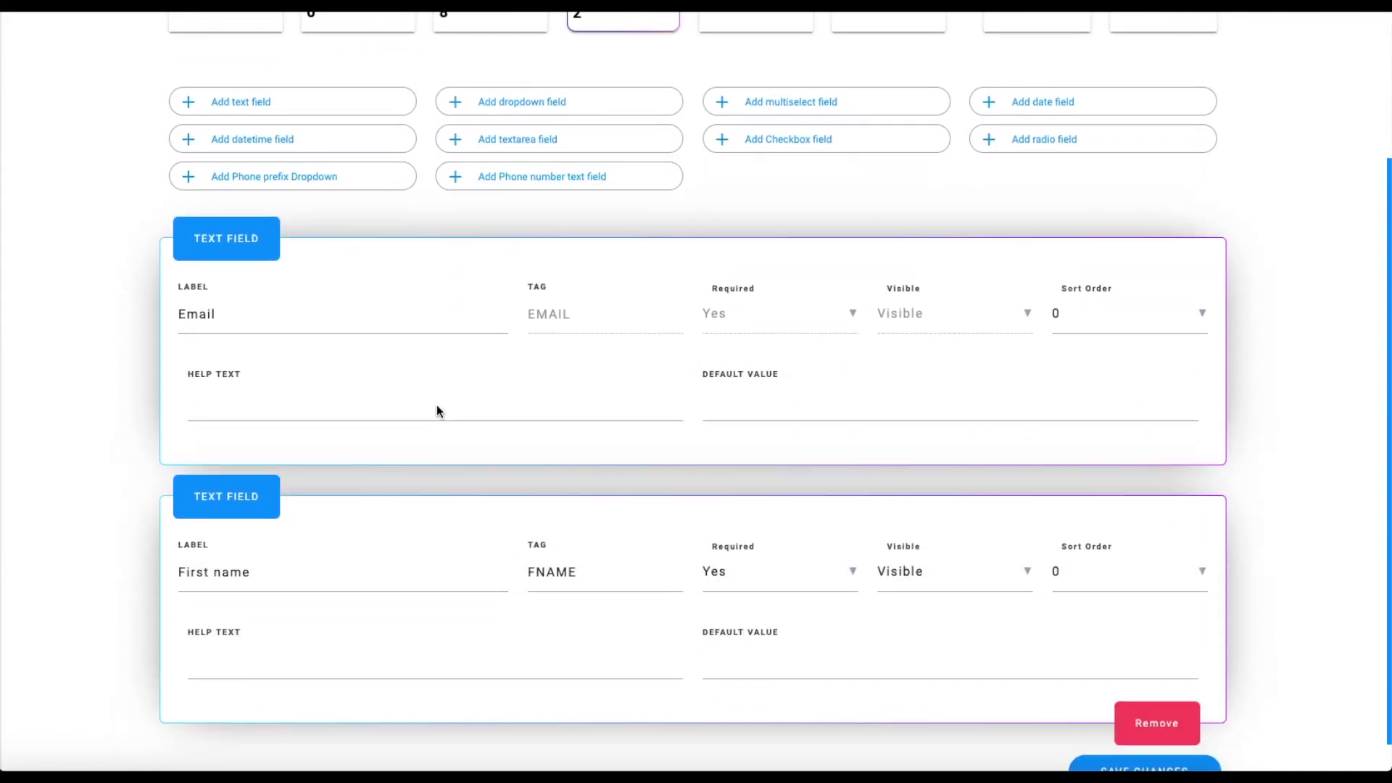
scroll(363, 435, "up", 1)
scroll(305, 471, "down", 2)
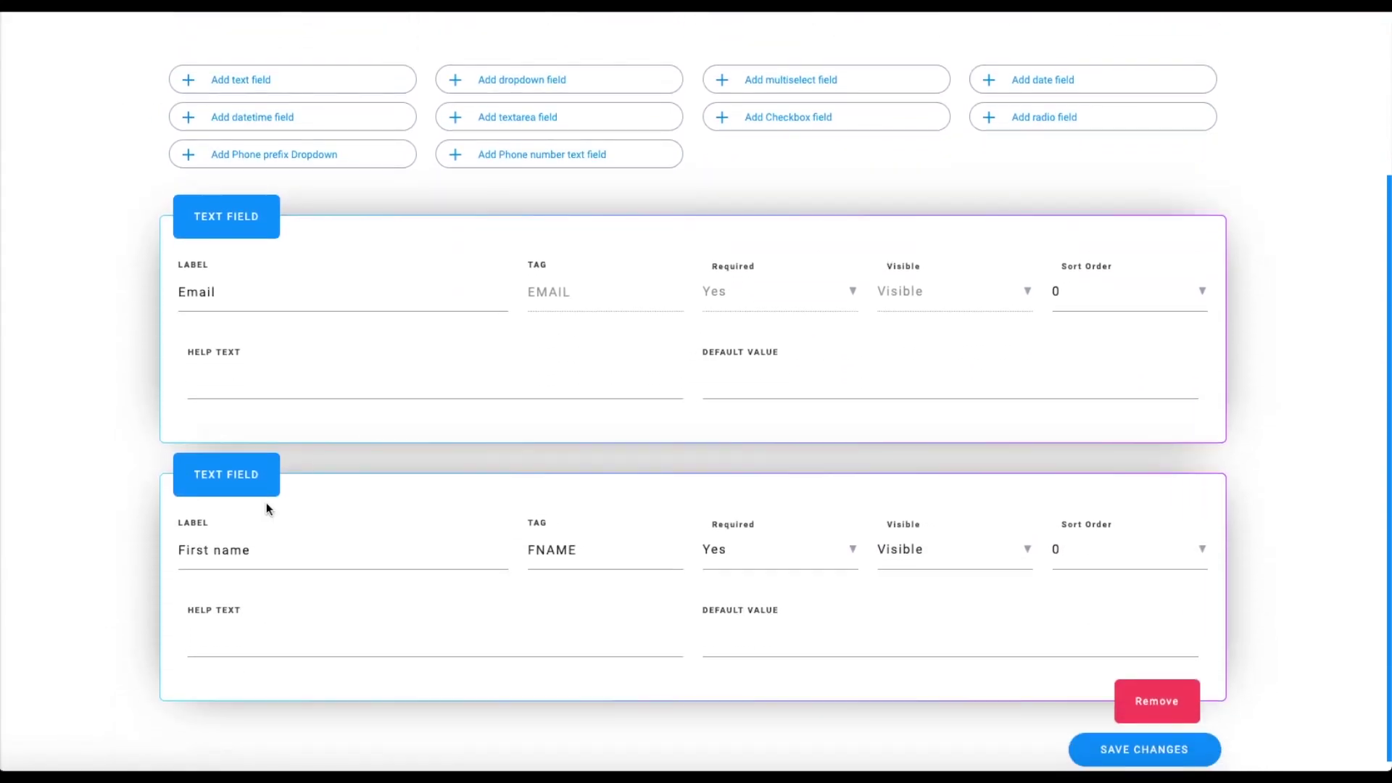
Step: Add a required text field labelled 'Last name' with tag LNAME
left_click(248, 81)
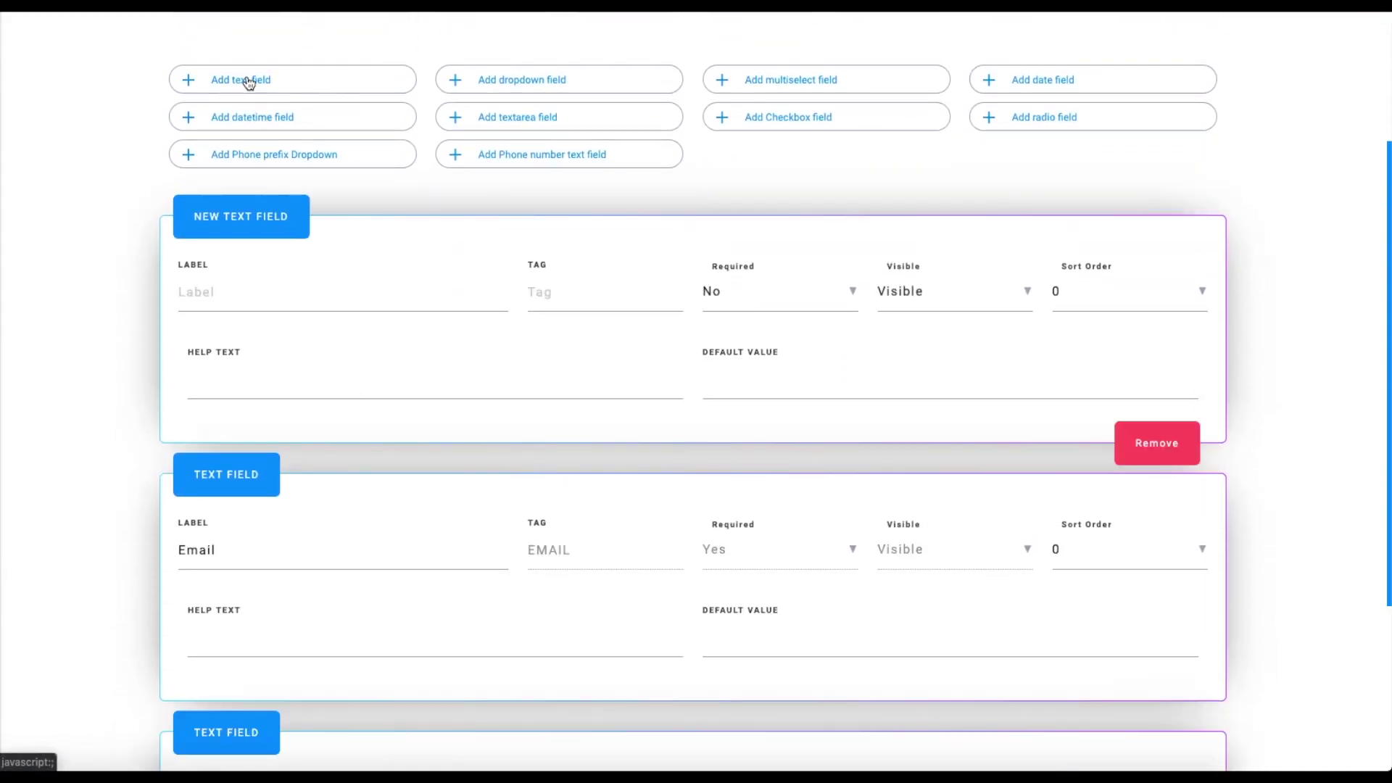
left_click(246, 303)
type("sl")
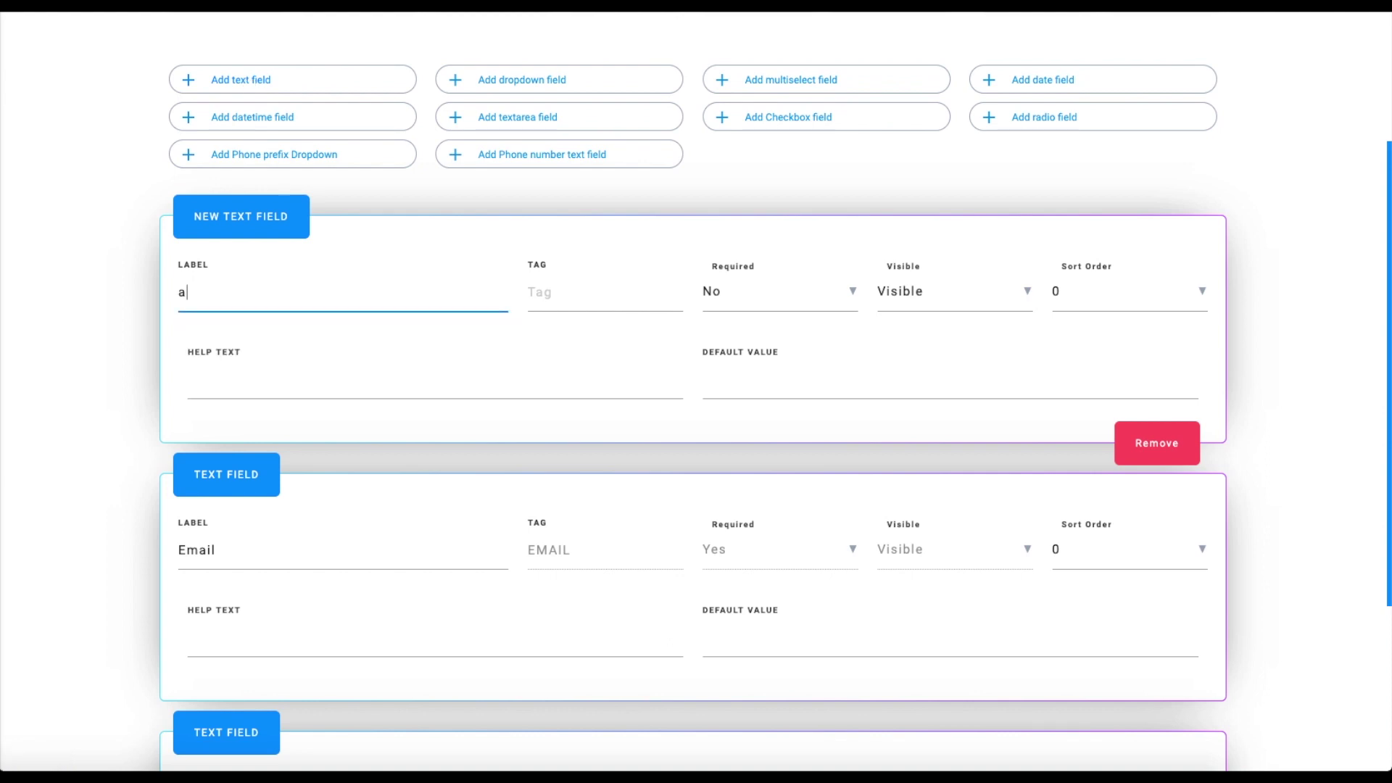
key("BackSpace")
key("BackSpace")
type("Last name")
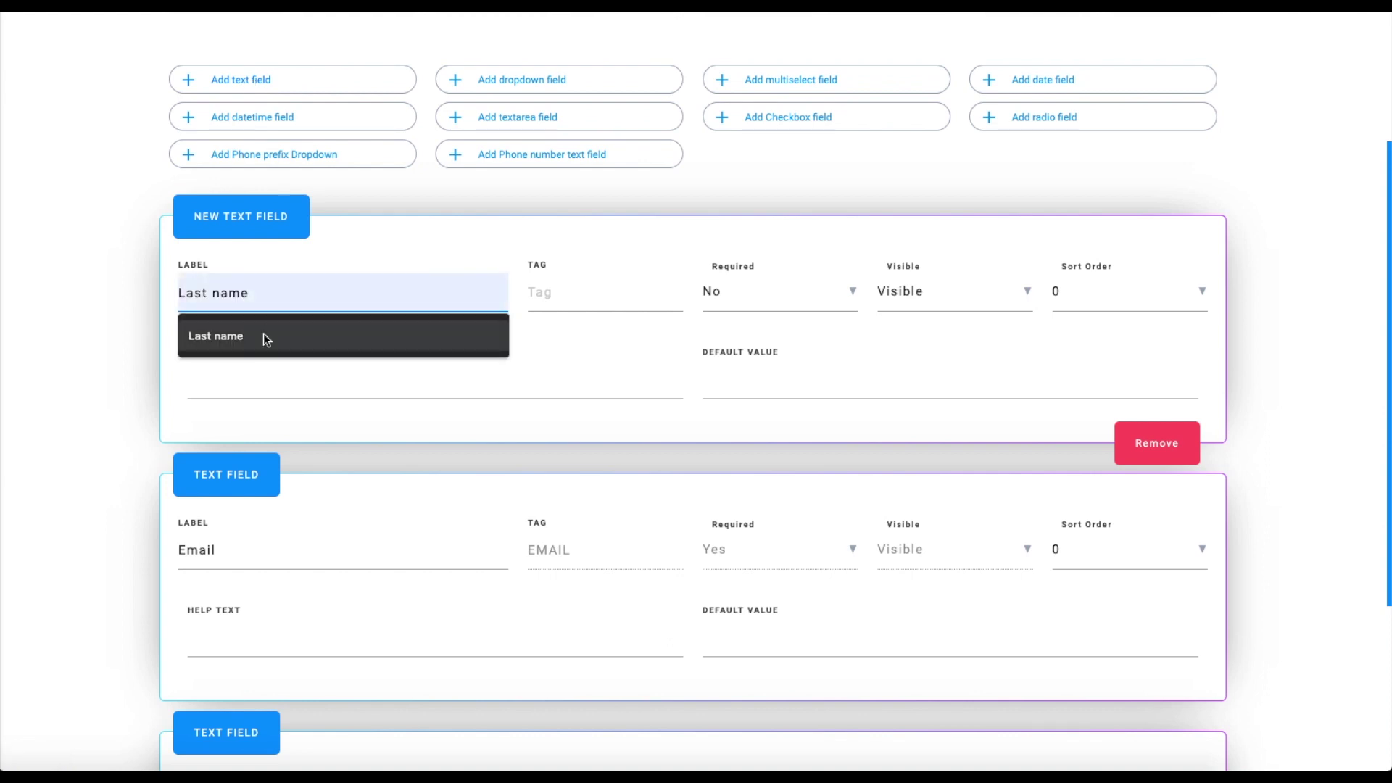
left_click(263, 335)
left_click(574, 296)
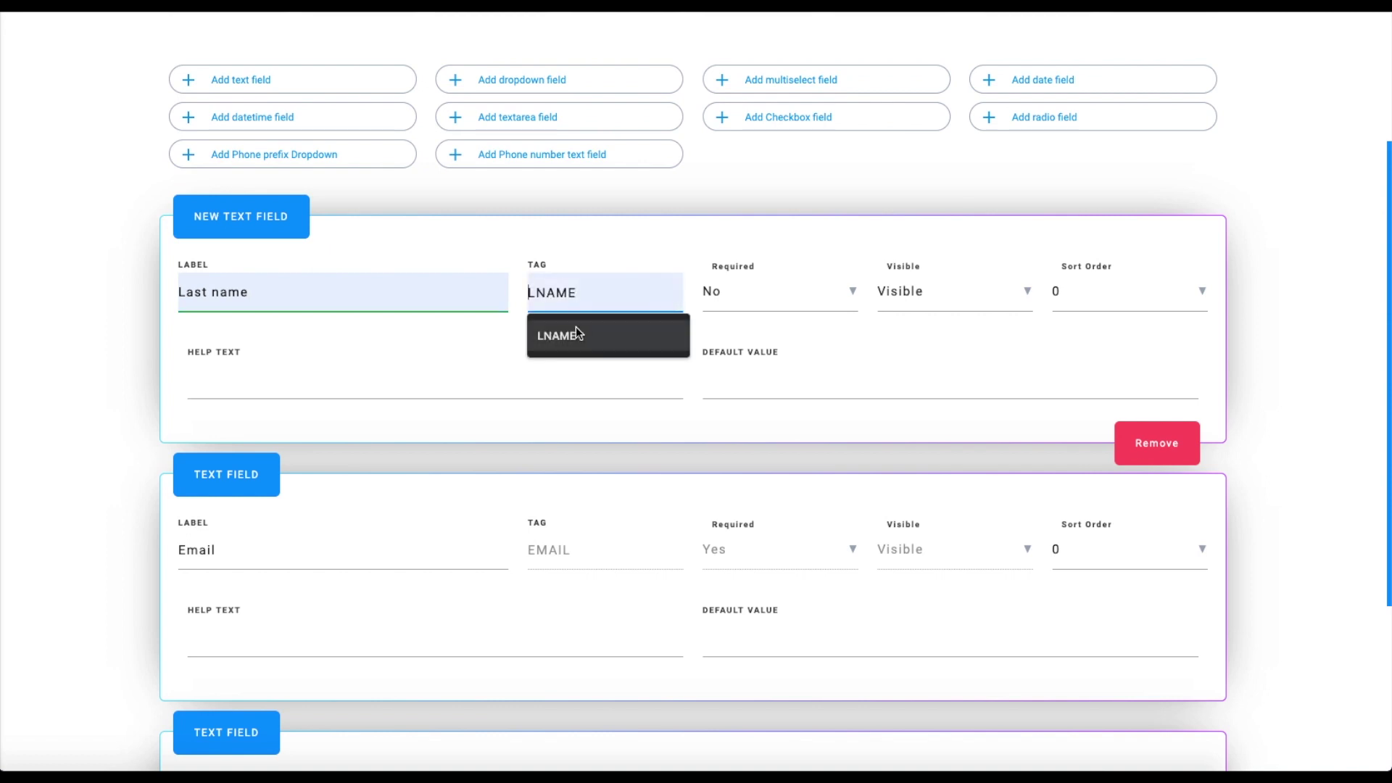
left_click(575, 327)
left_click(742, 301)
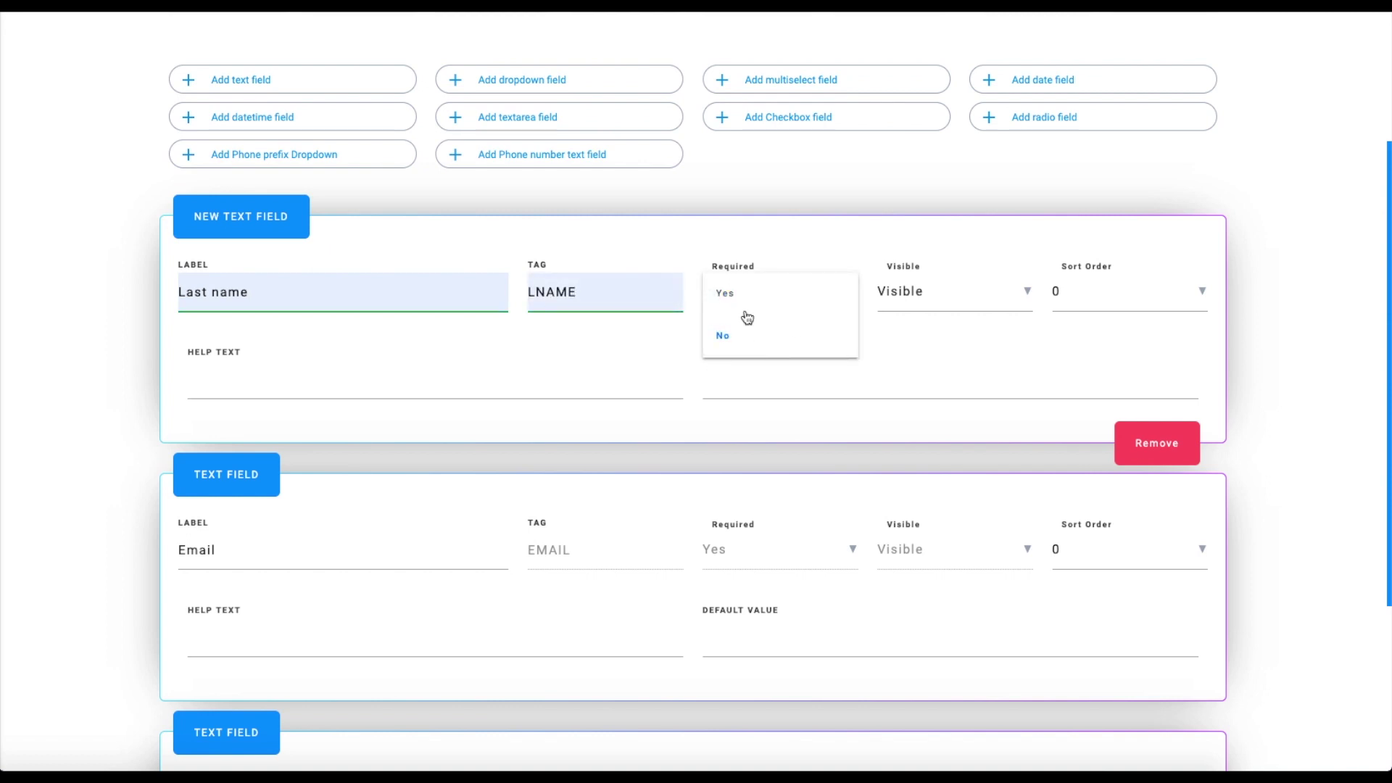
left_click(772, 303)
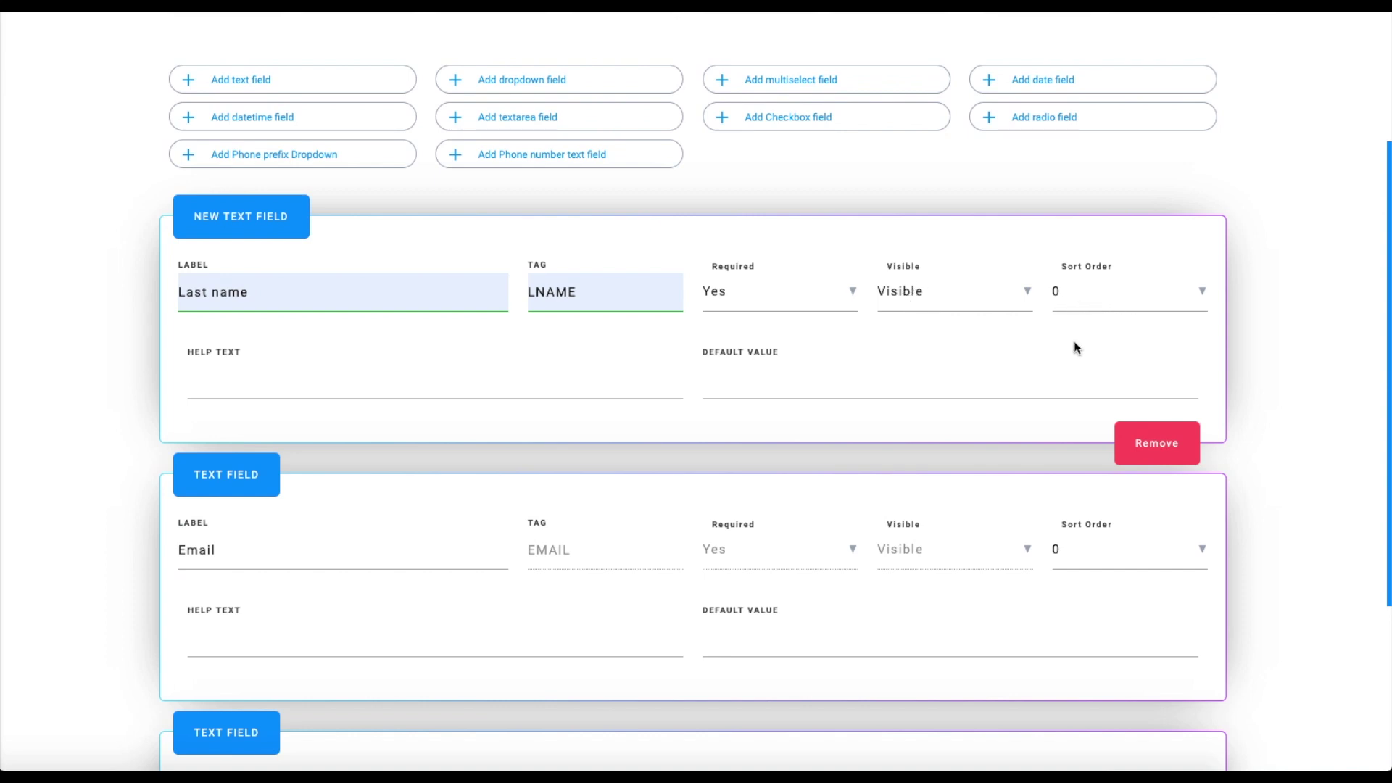
scroll(1073, 341, "down", 2)
scroll(1083, 374, "down", 1)
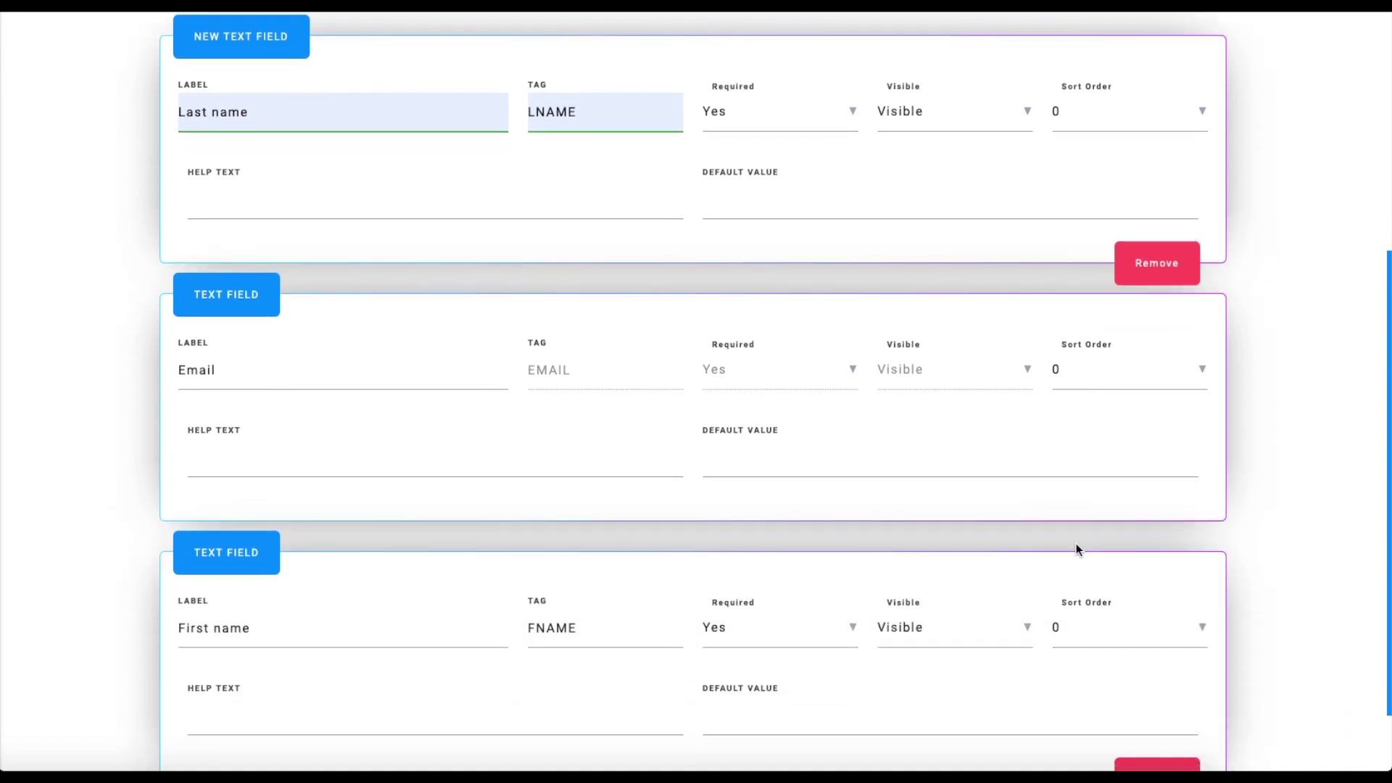
Step: Set sort order 1 for First name and 2 for Last name, then save the changes
left_click(1095, 640)
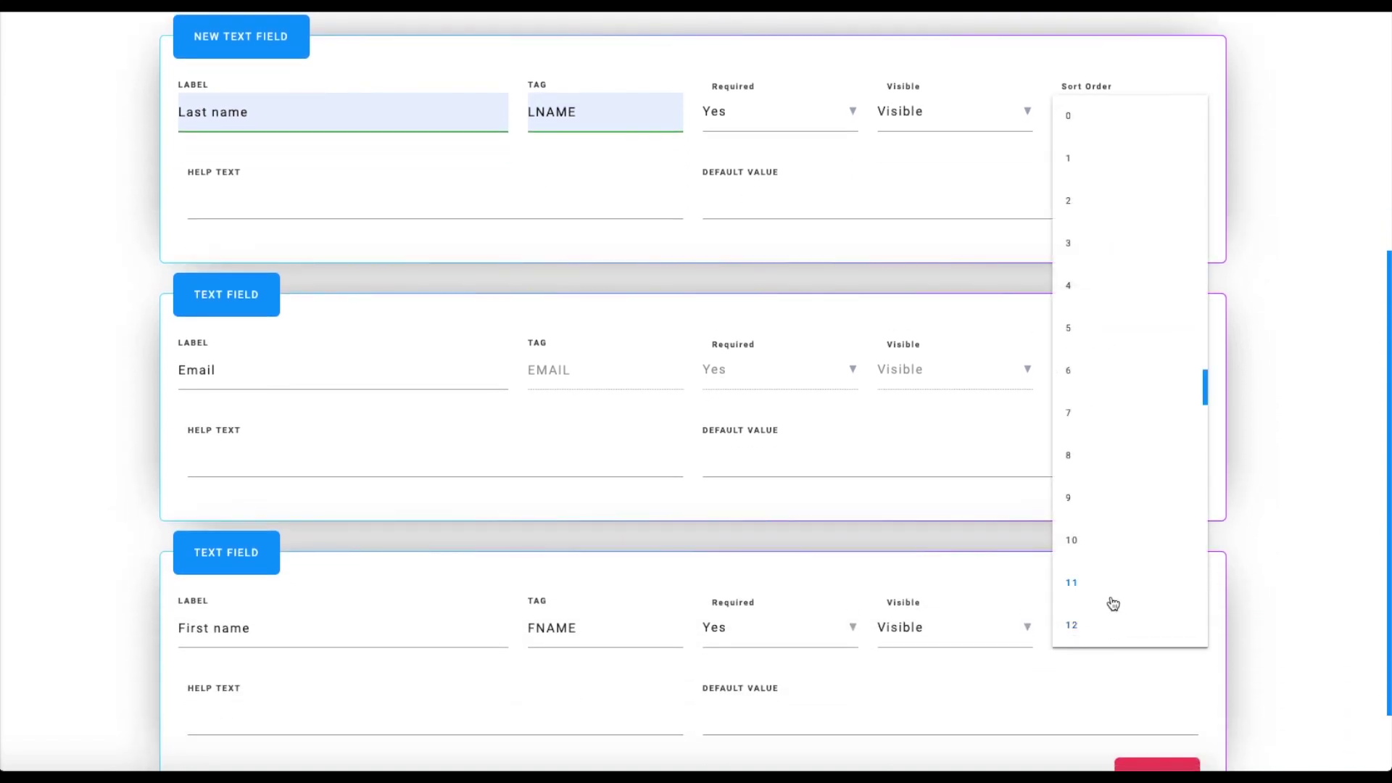
left_click(1076, 165)
left_click(1088, 125)
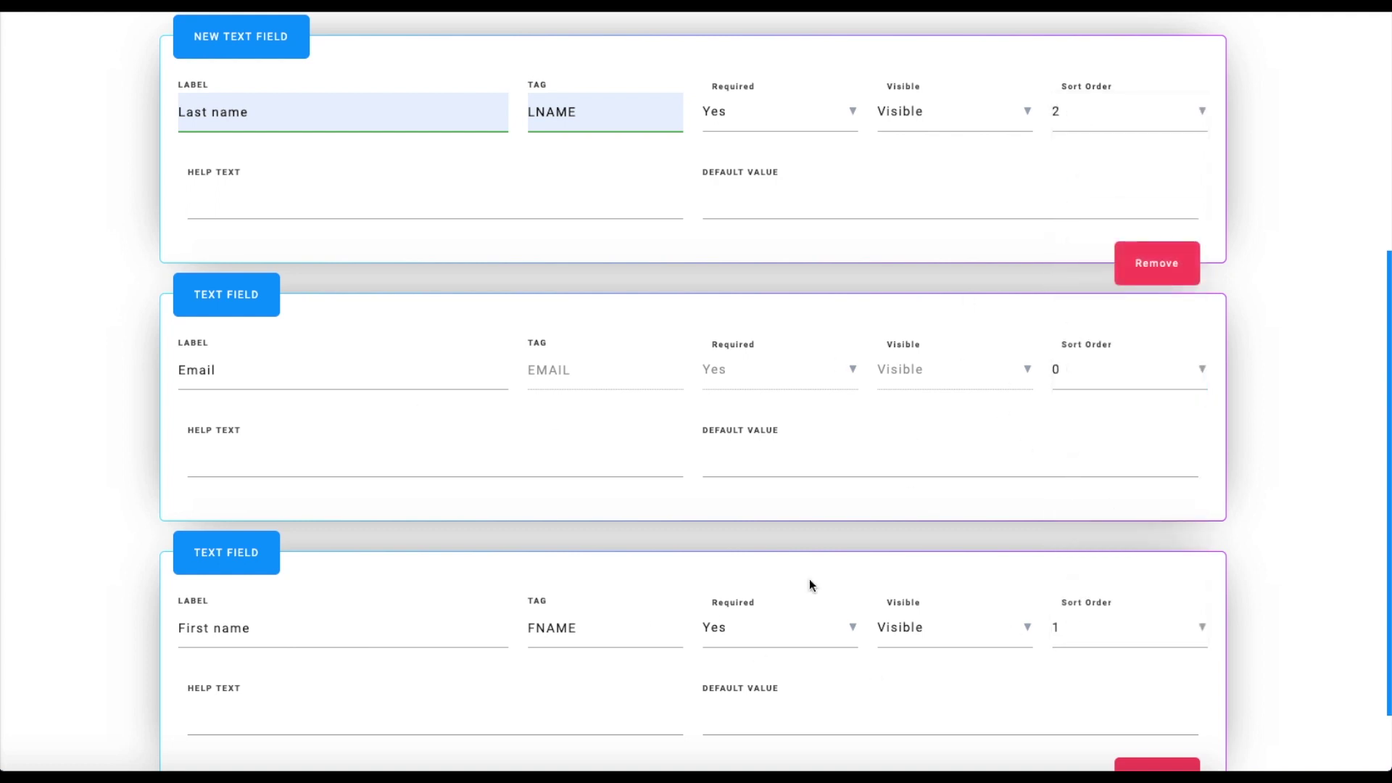
scroll(186, 314, "up", 2)
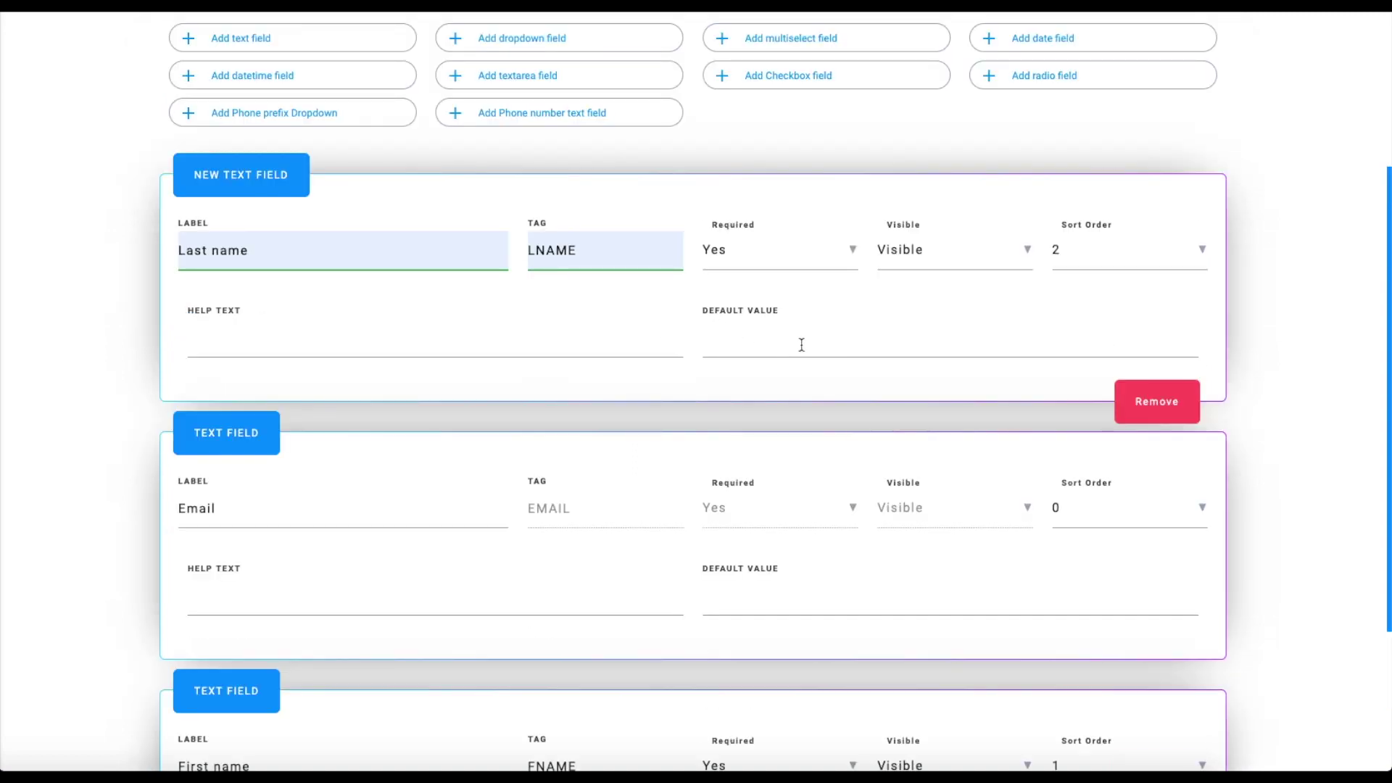
scroll(907, 385, "down", 3)
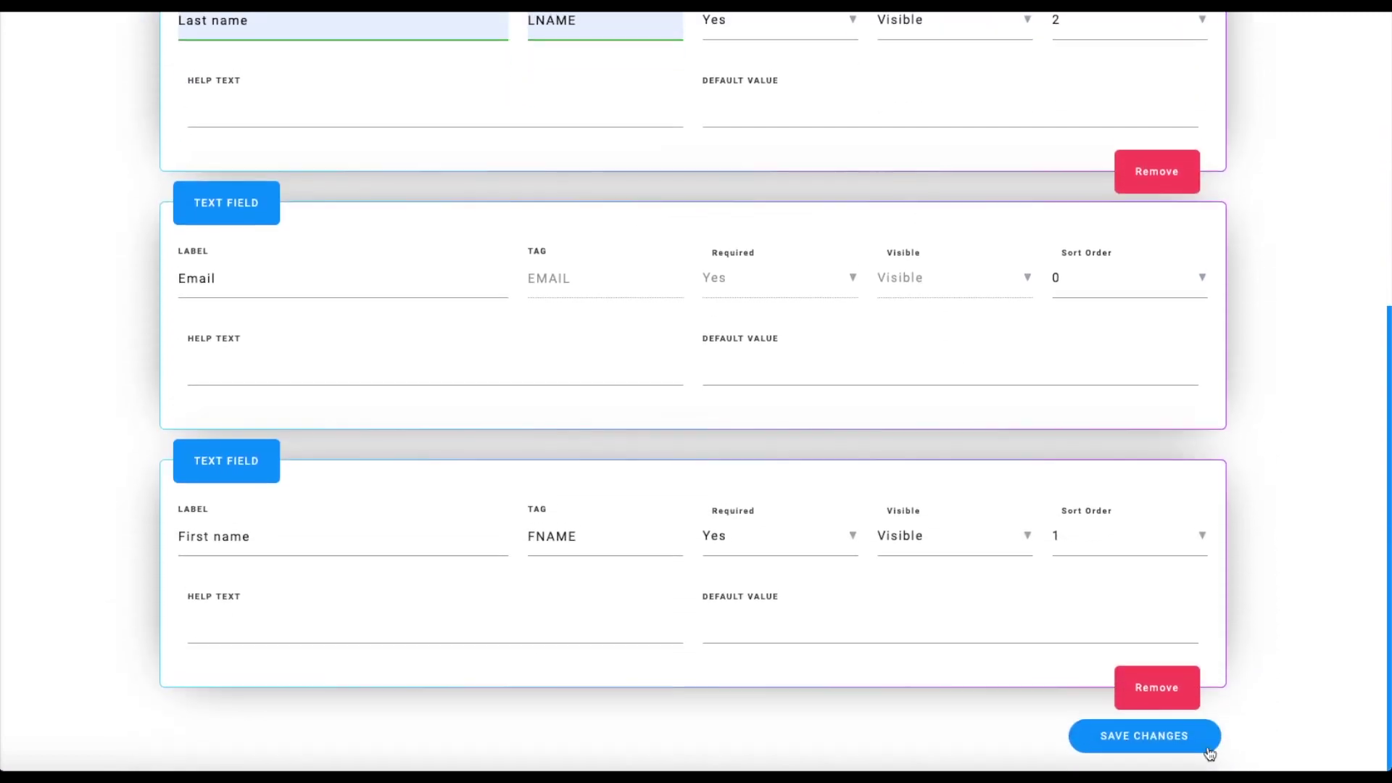
scroll(755, 298, "up", 2)
scroll(755, 298, "down", 2)
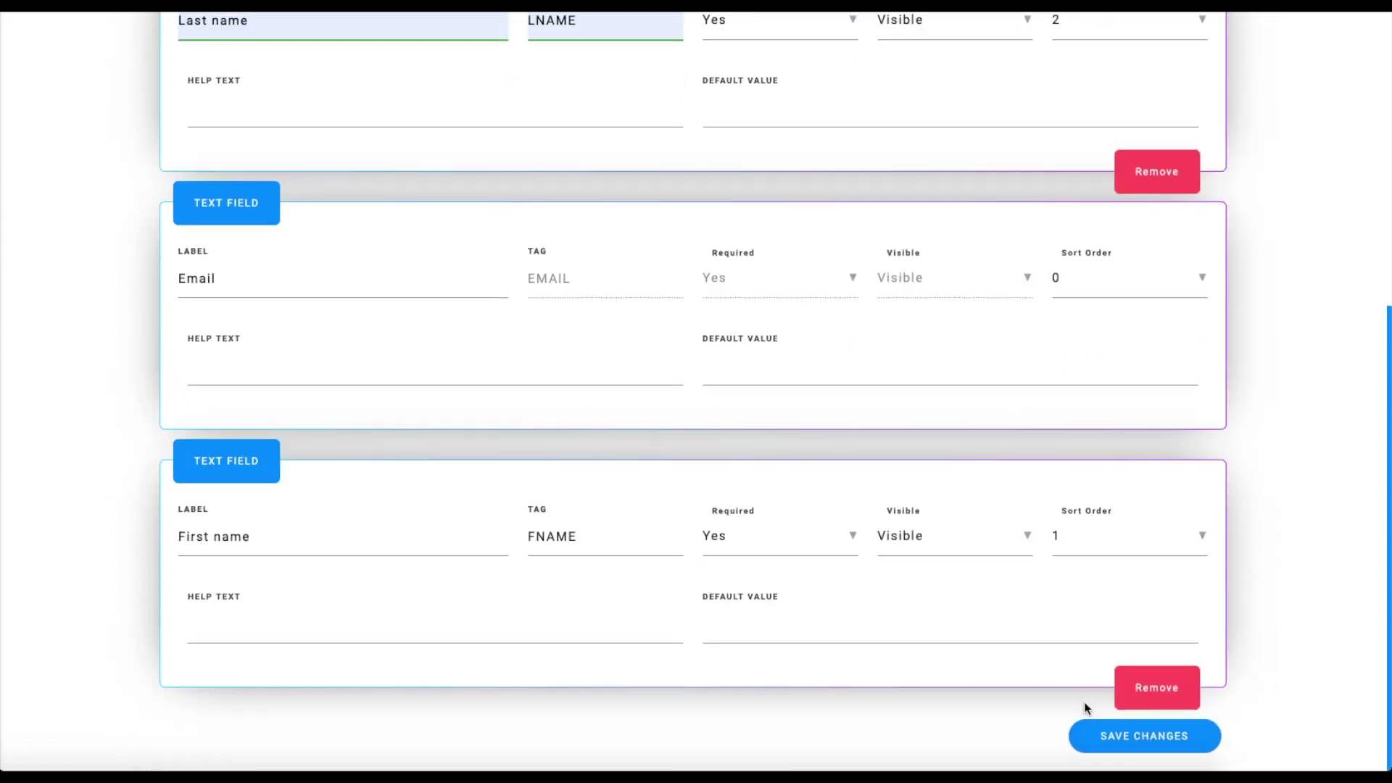
left_click(1130, 739)
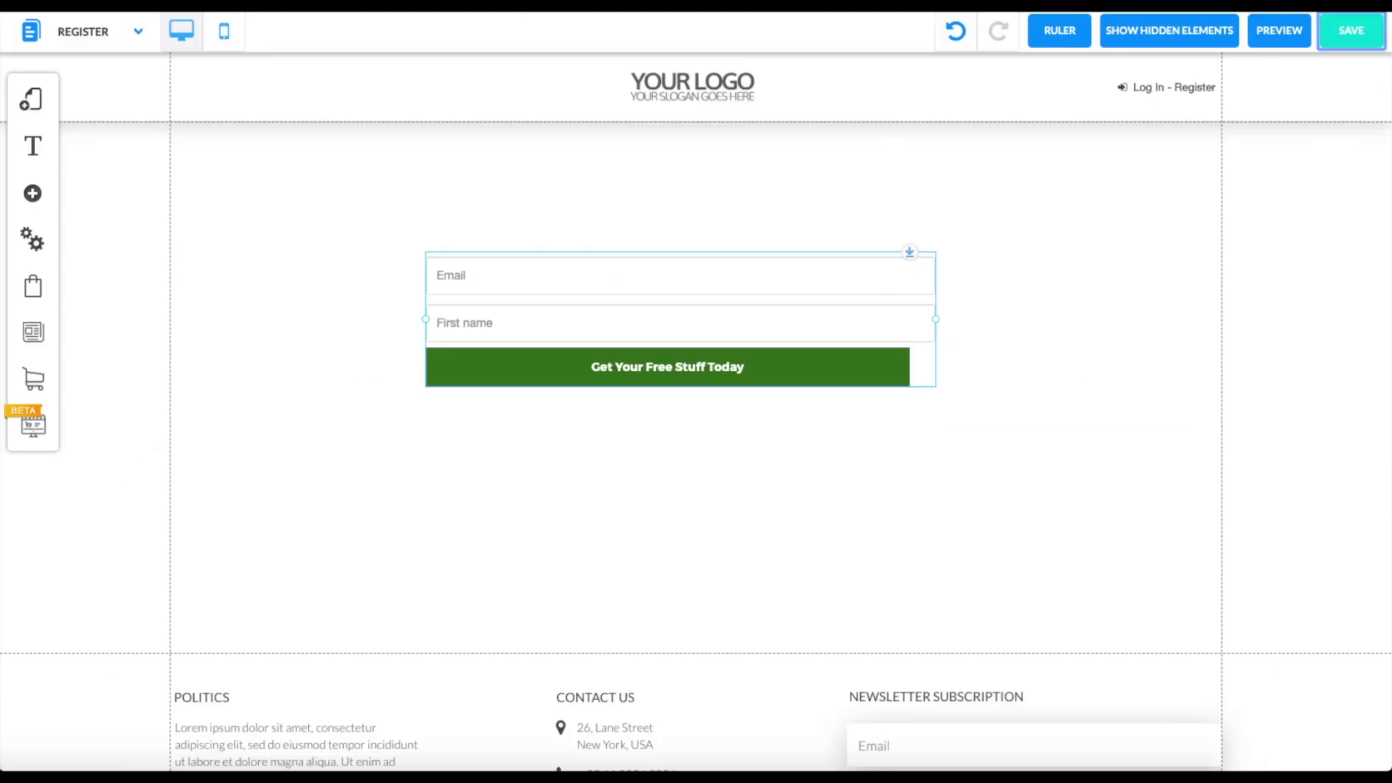
Step: Reconnect the form to the MailingBoss Tutorial list so the Last name field appears
left_click(606, 288)
left_click(655, 234)
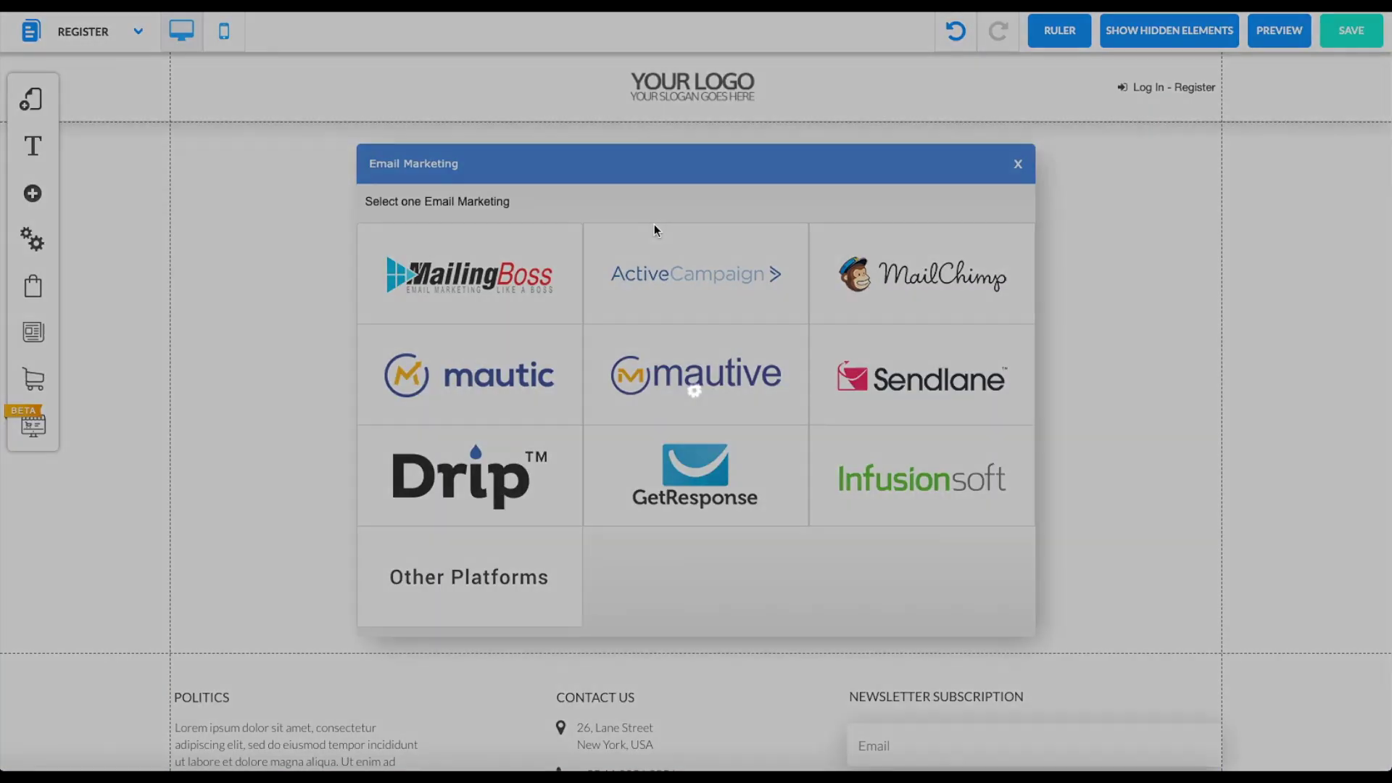
left_click(478, 297)
left_click(427, 254)
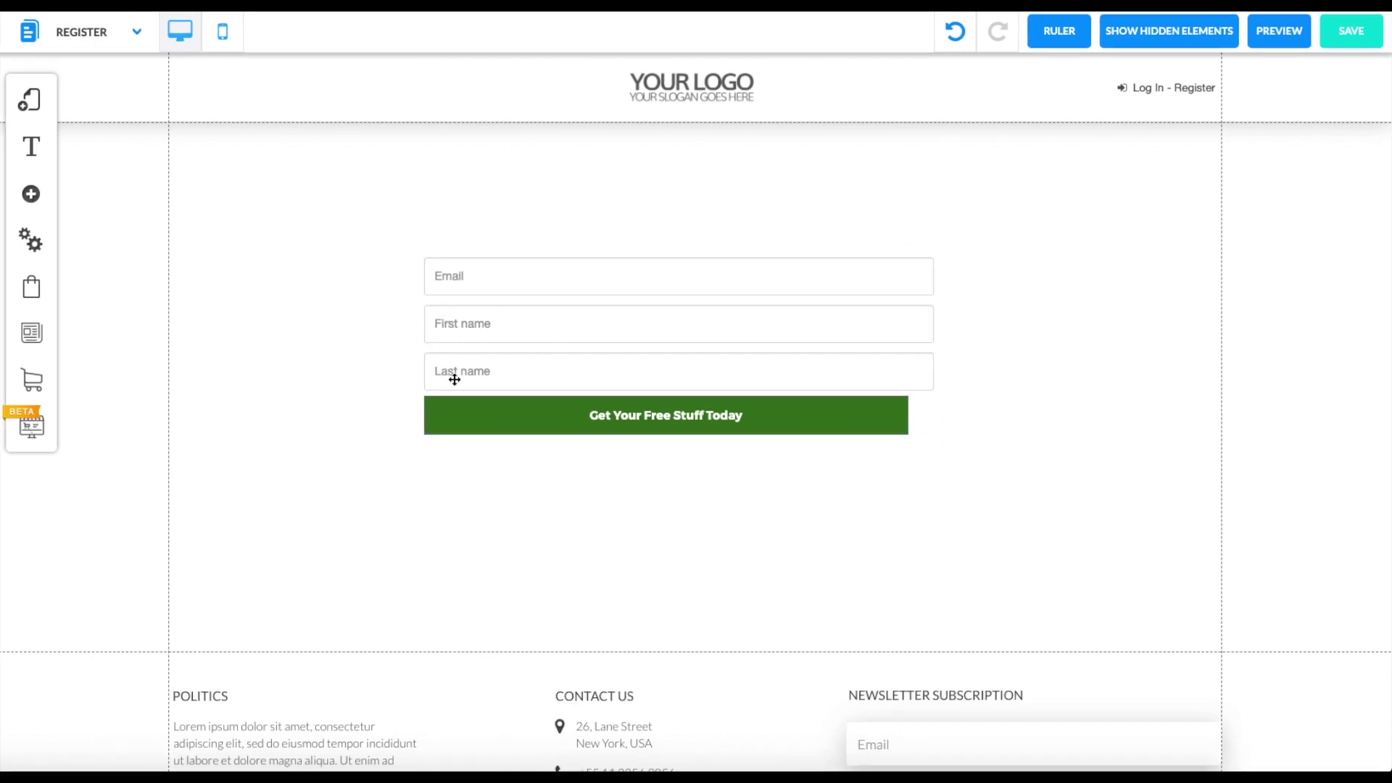
Step: Review the pending, confirmed and unsubscribe redirect links, leaving each at No Action
left_click(667, 348)
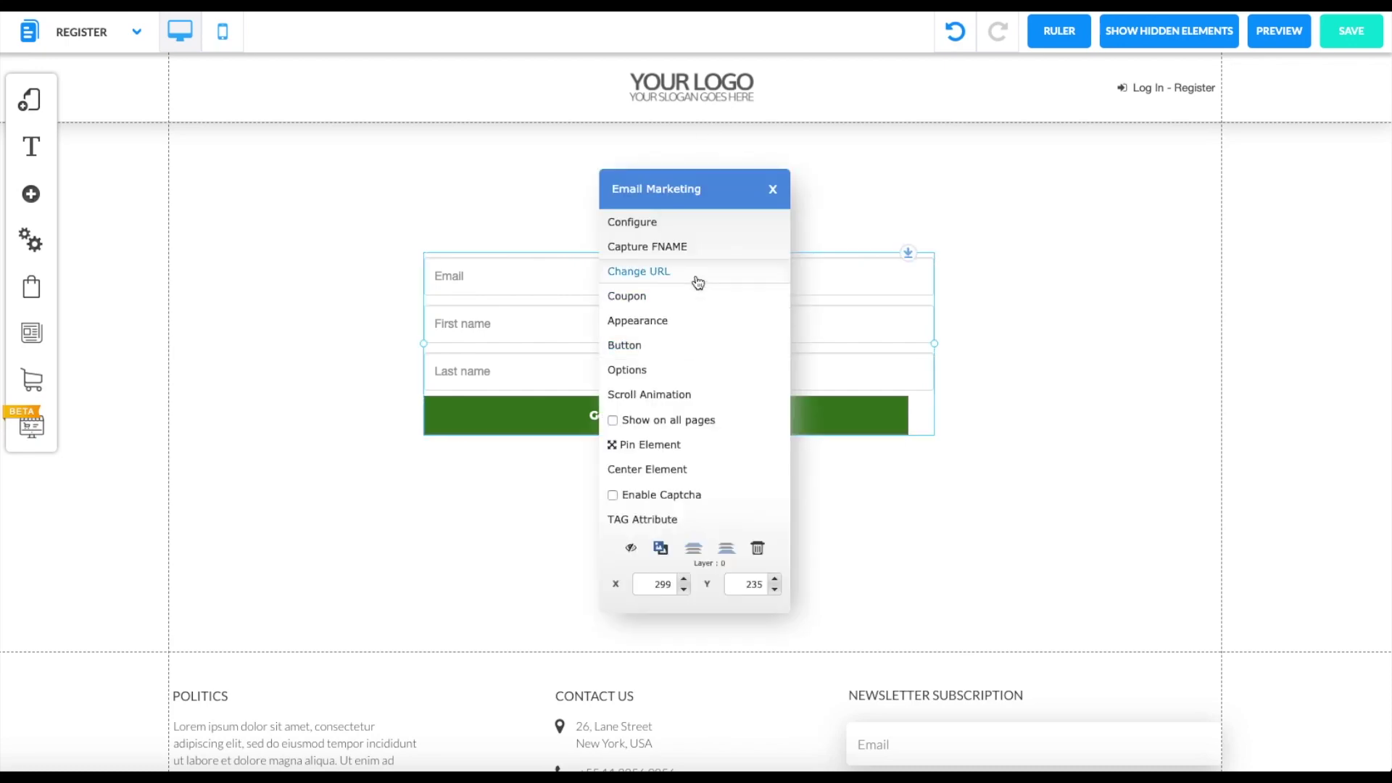
left_click(698, 282)
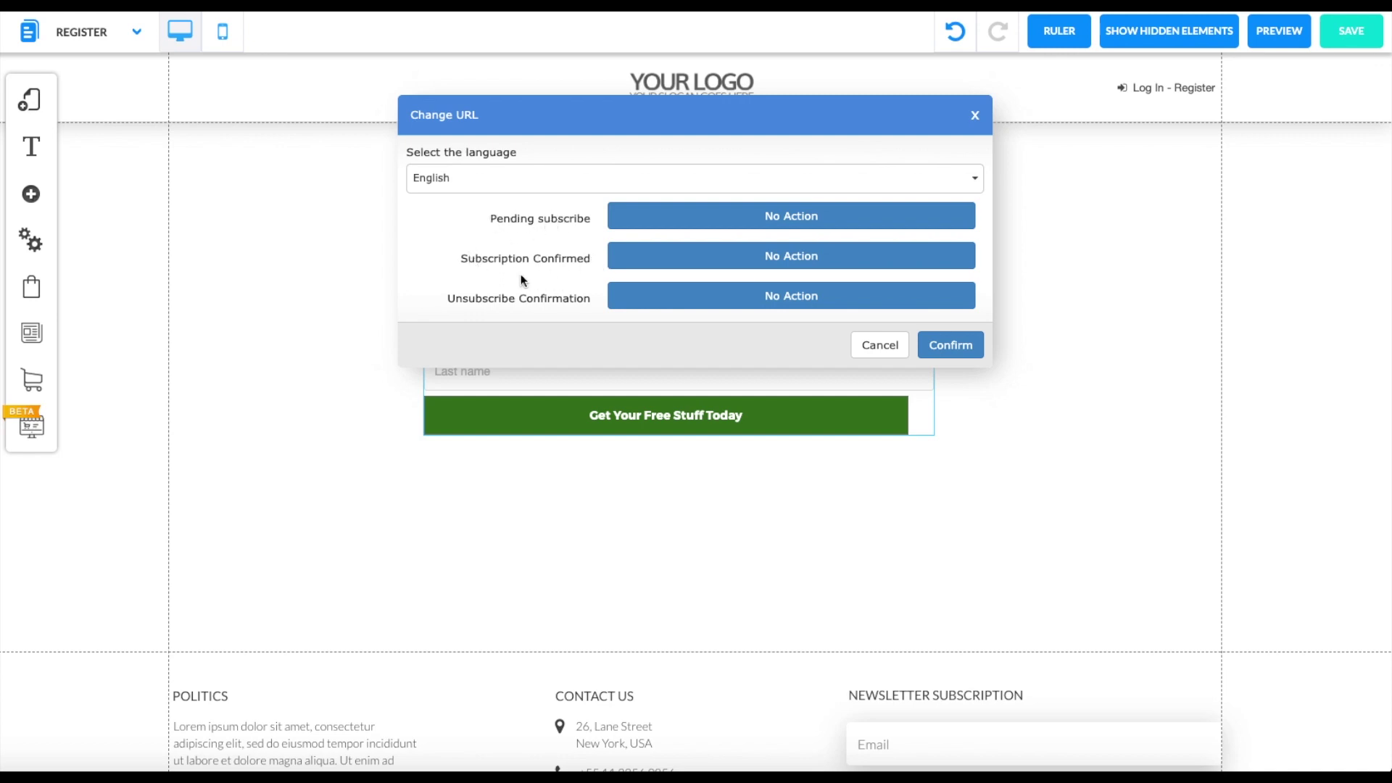
left_click(764, 222)
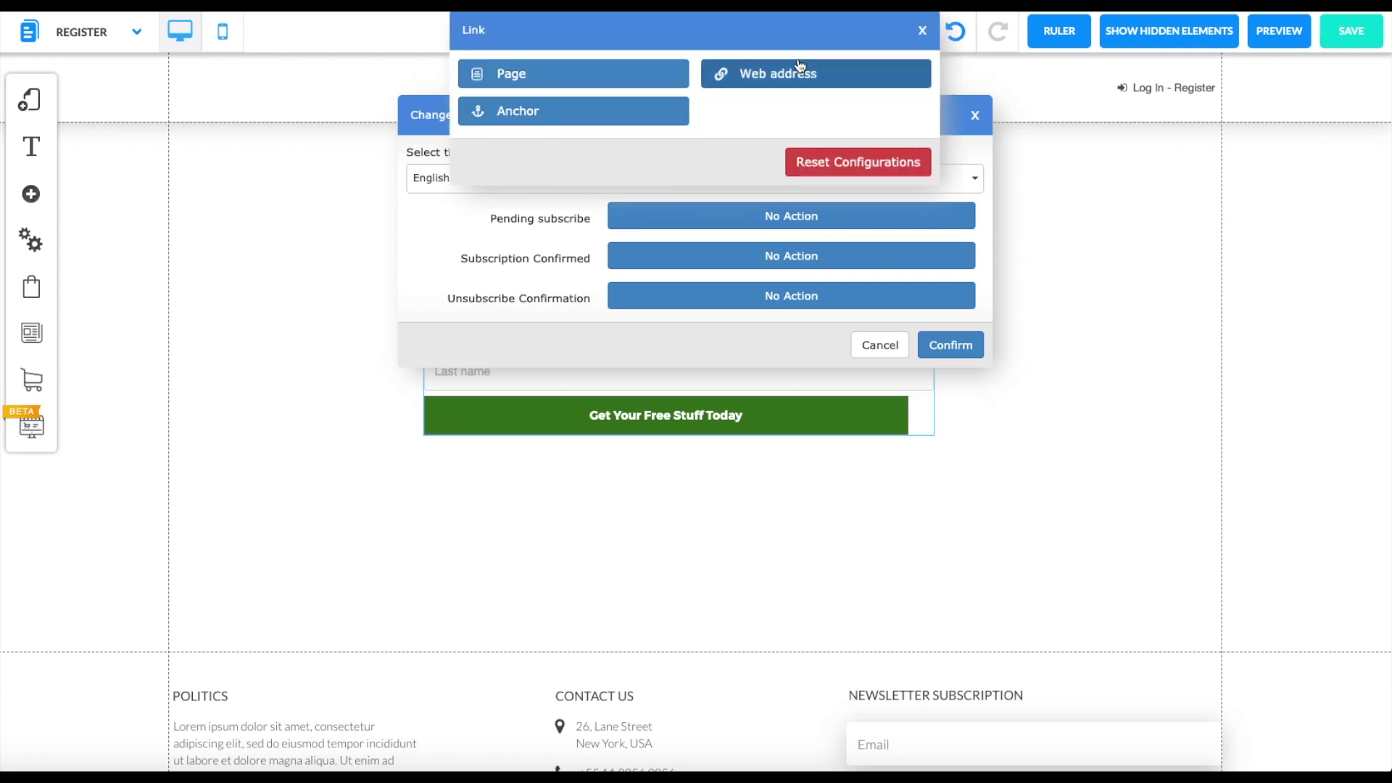
left_click(922, 31)
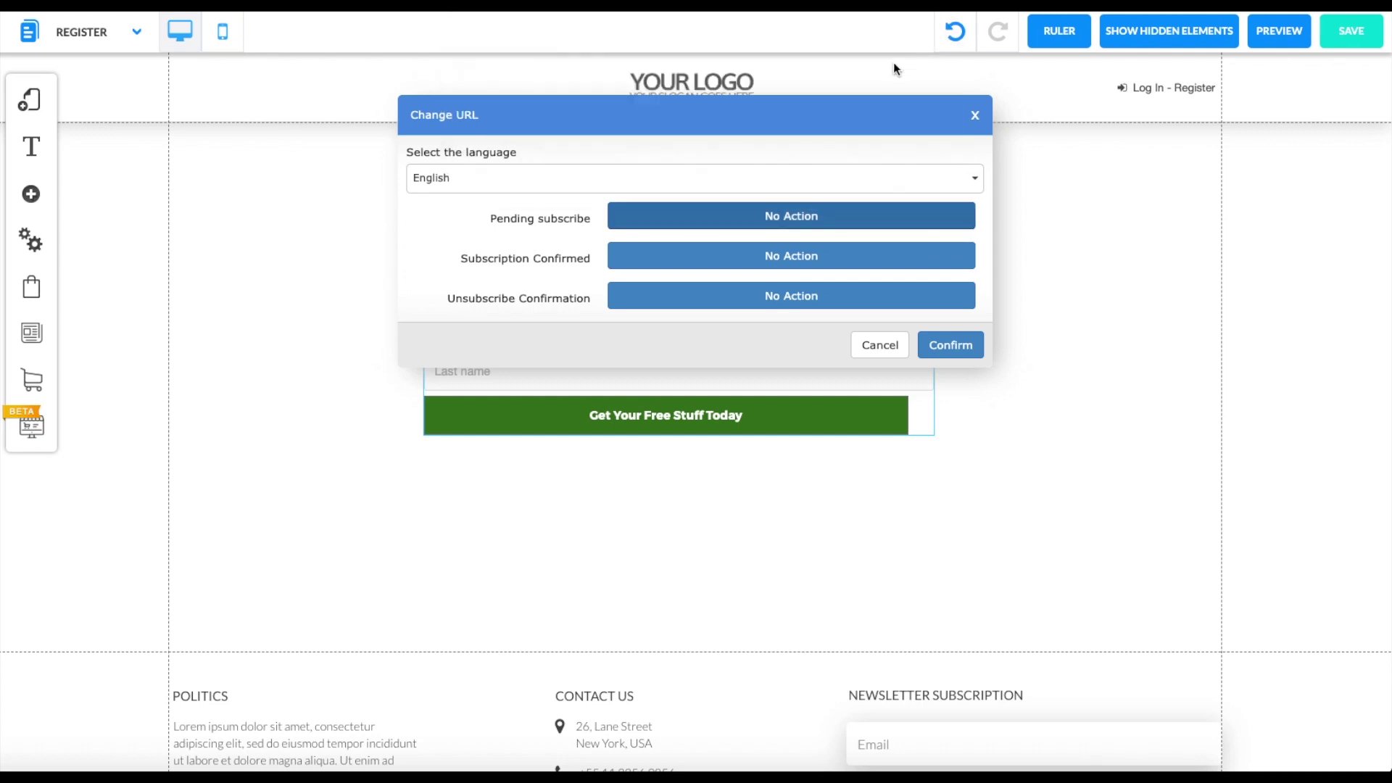
left_click(804, 267)
left_click(921, 31)
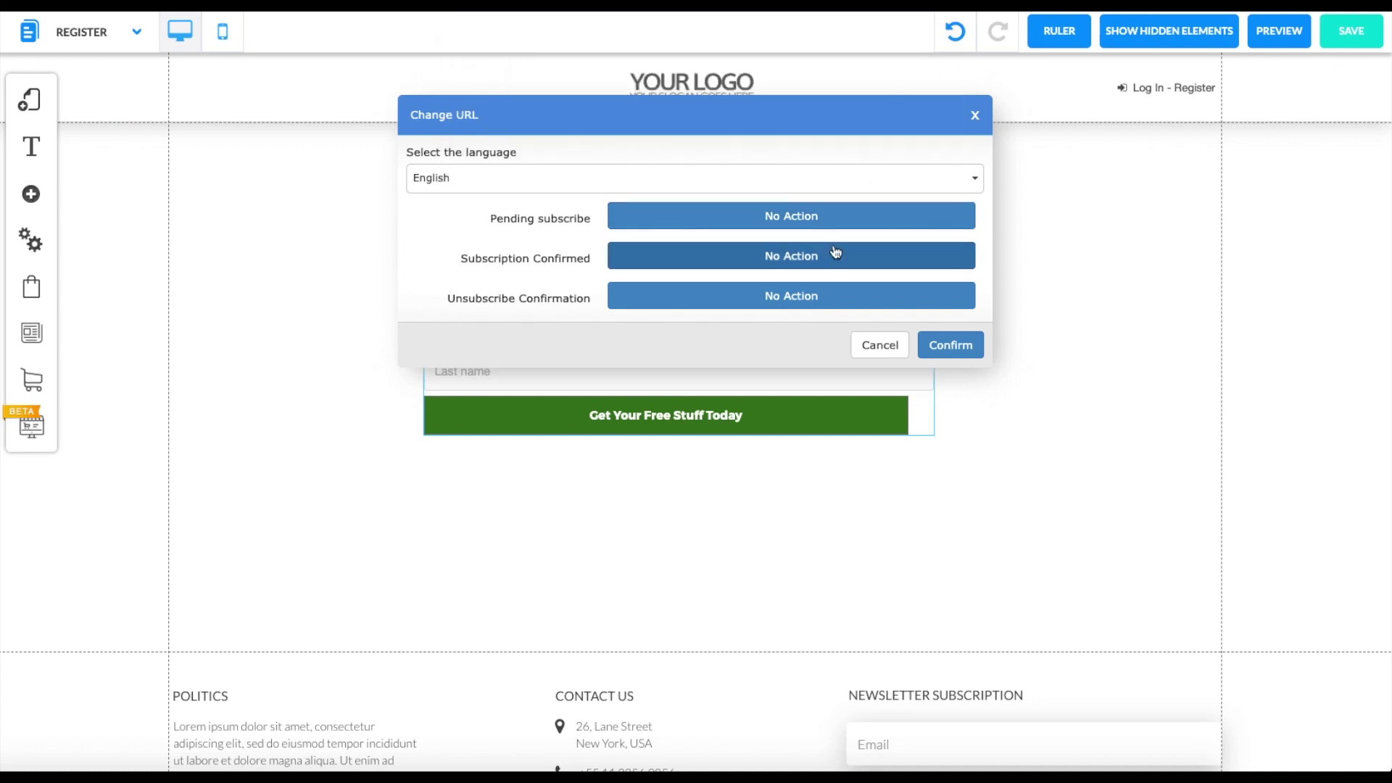
left_click(818, 291)
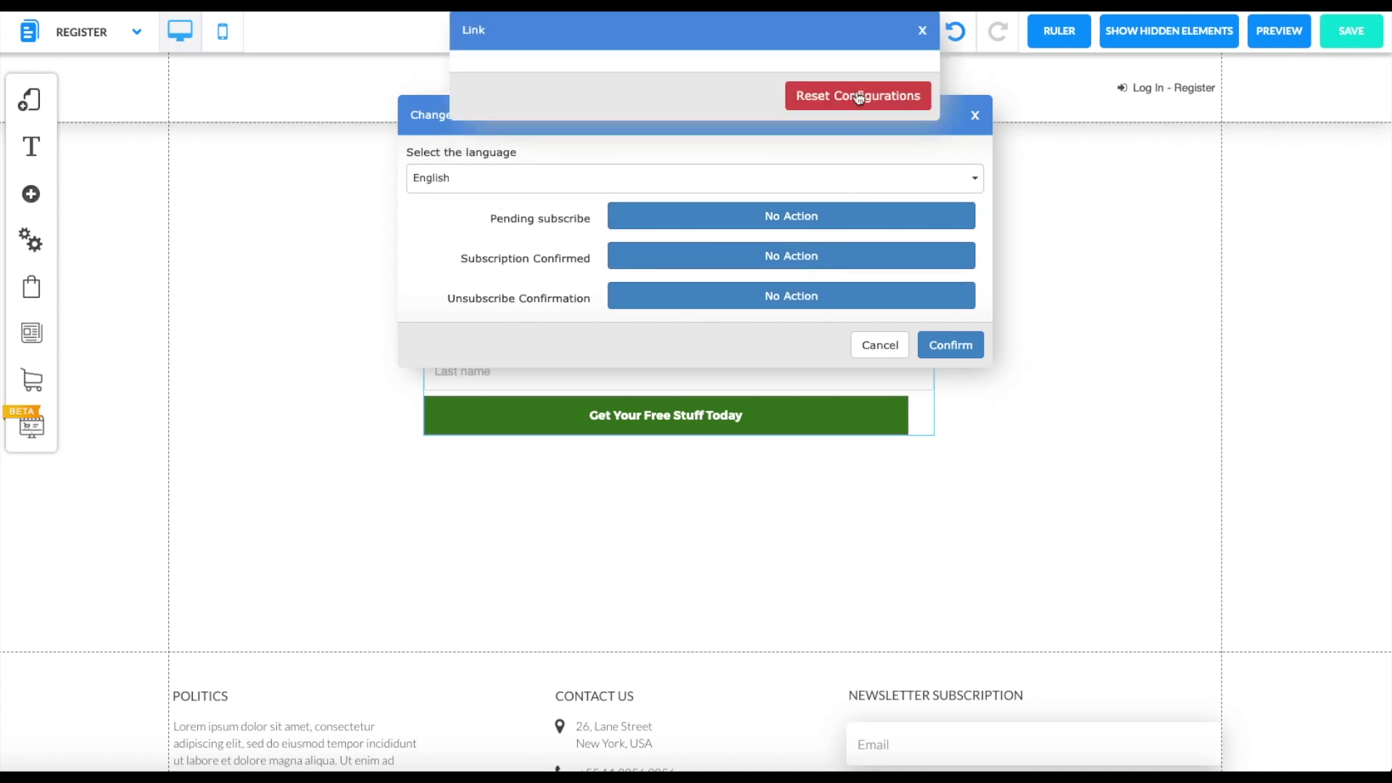
left_click(921, 31)
Step: Keep English as the language, cancel the redirect settings, and reopen the form's options
left_click(584, 178)
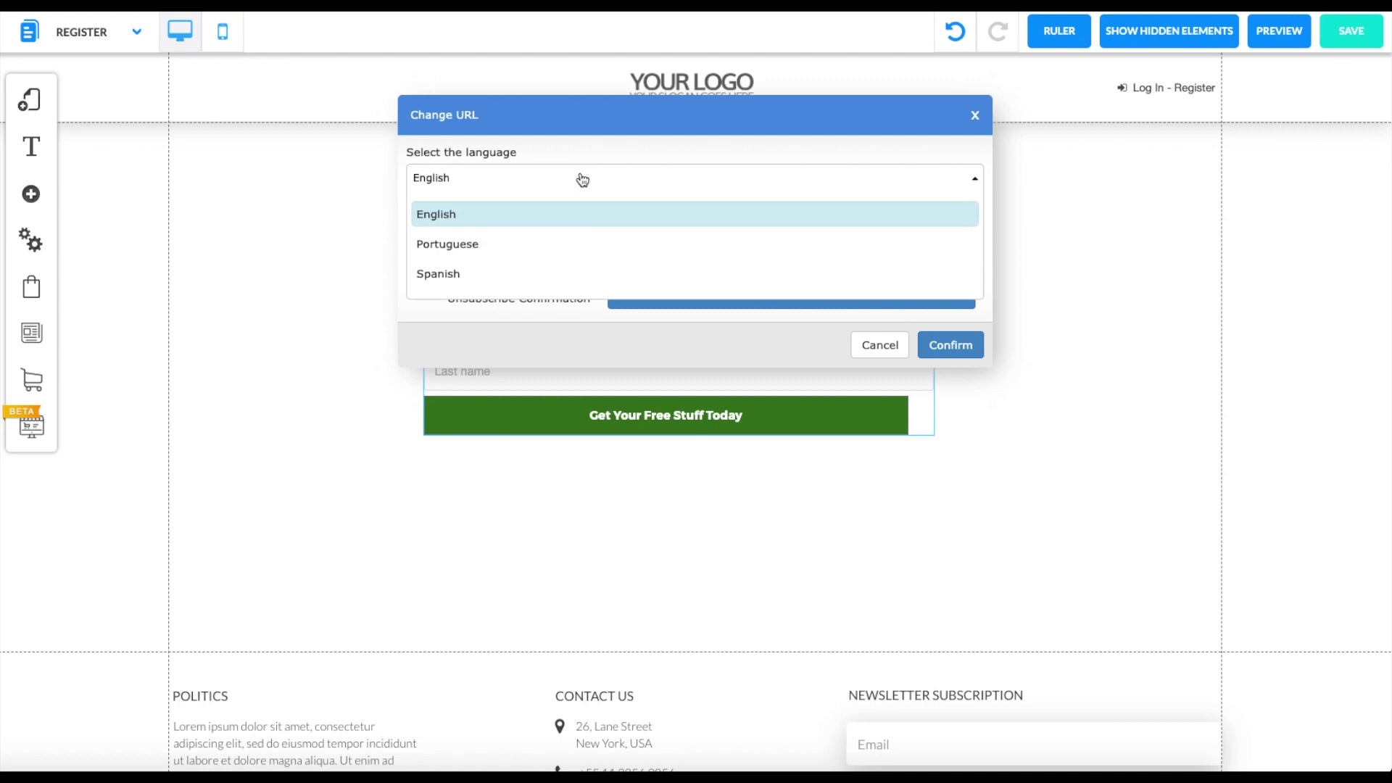
left_click(545, 189)
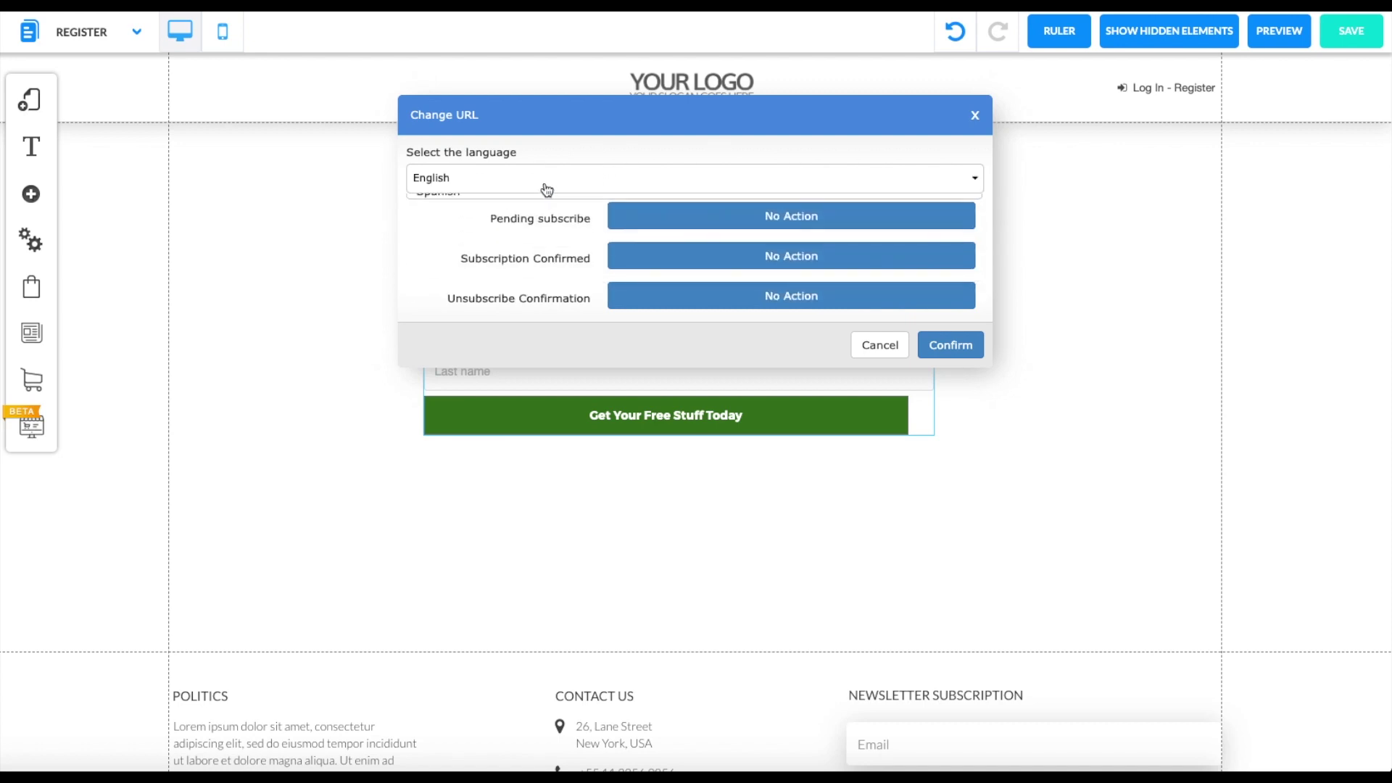
left_click(889, 345)
left_click(625, 322)
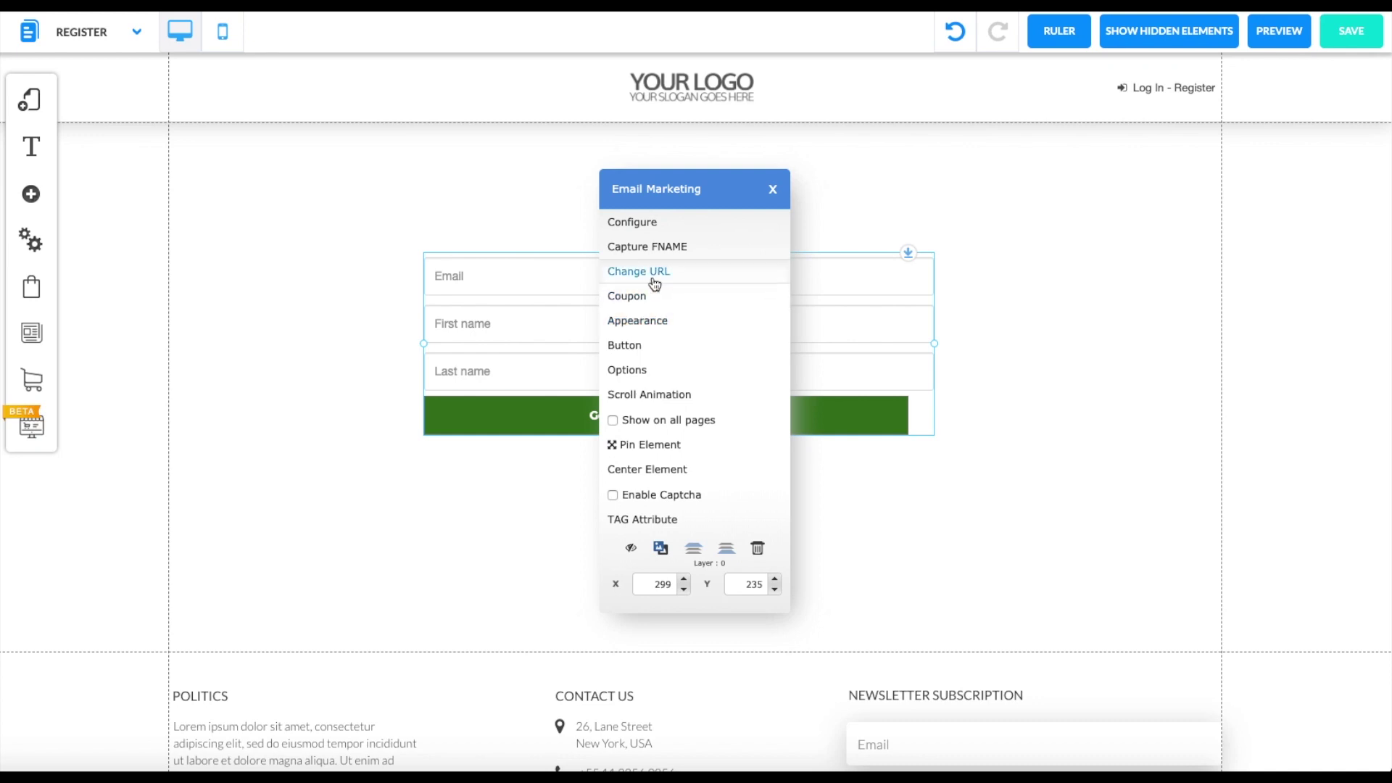
Step: Change the submit button text from 'Get Your Free Stuff Today' to 'FREE STUFF'
left_click(699, 345)
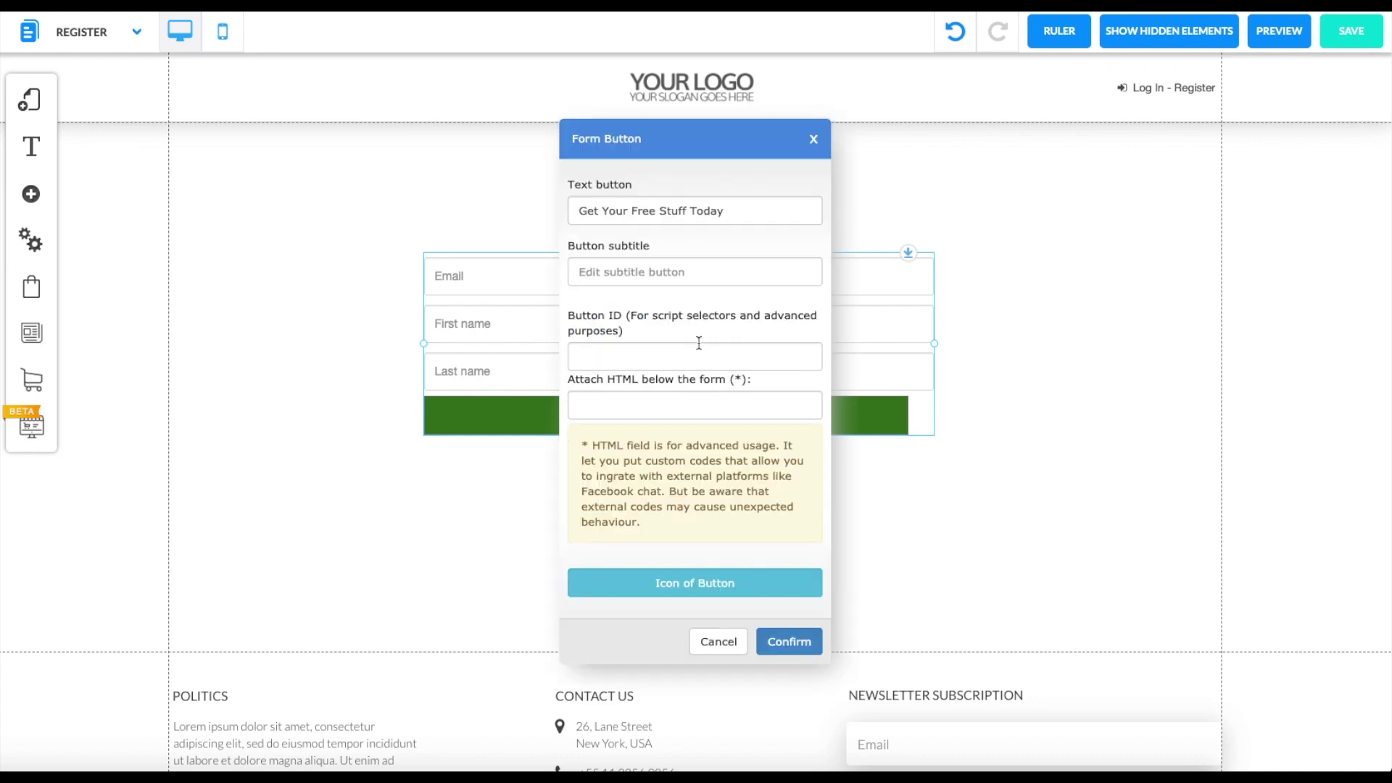
left_click_drag(578, 210, 725, 211)
left_click_drag(693, 150, 1041, 152)
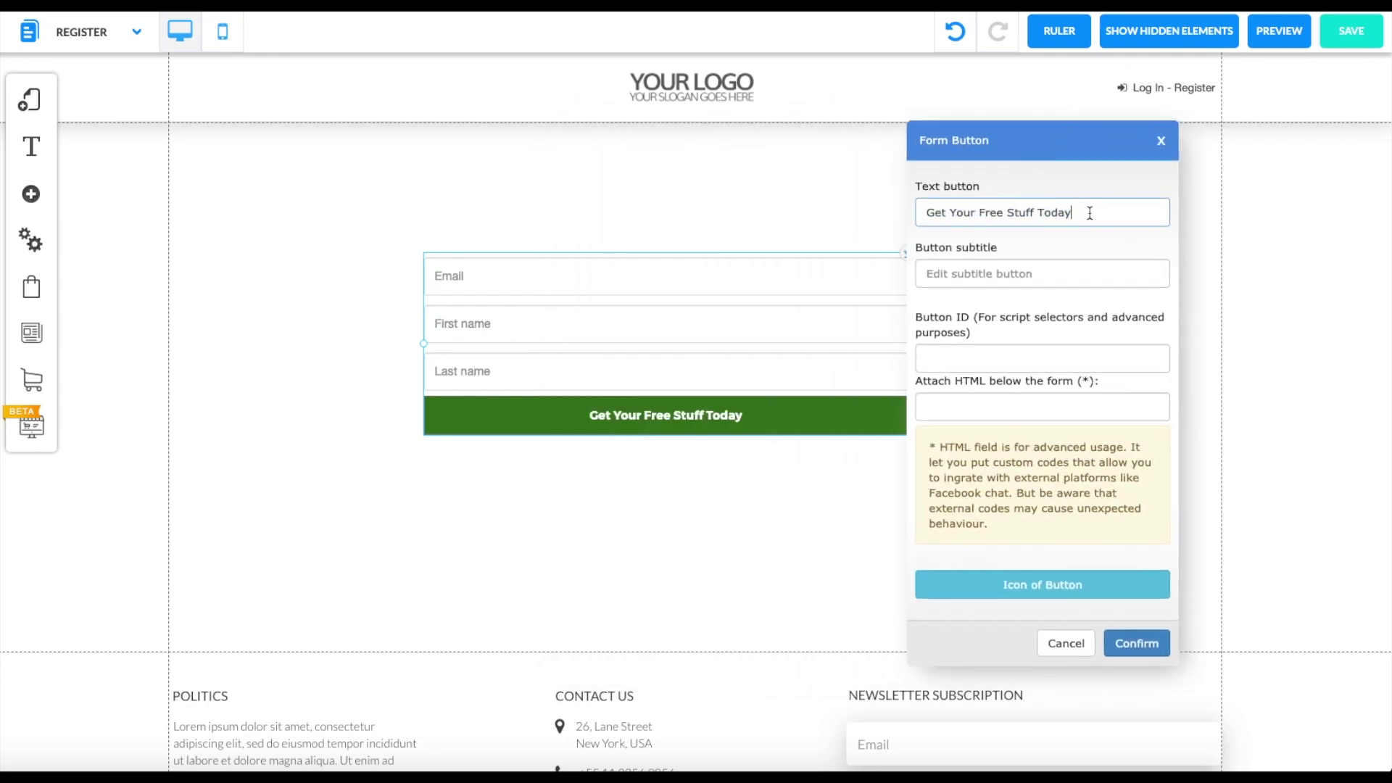
left_click_drag(1090, 212, 878, 221)
type("FREE")
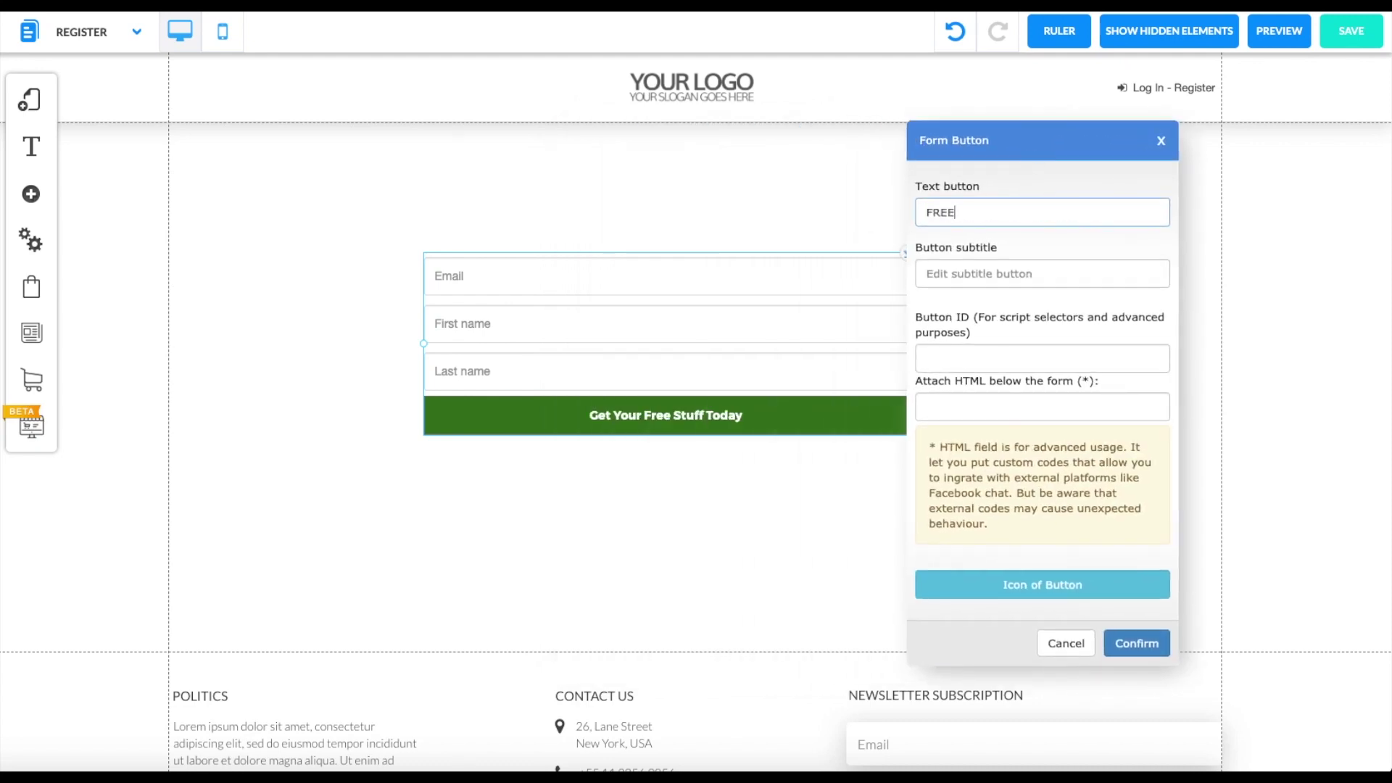
type(" STUFF")
left_click(1118, 645)
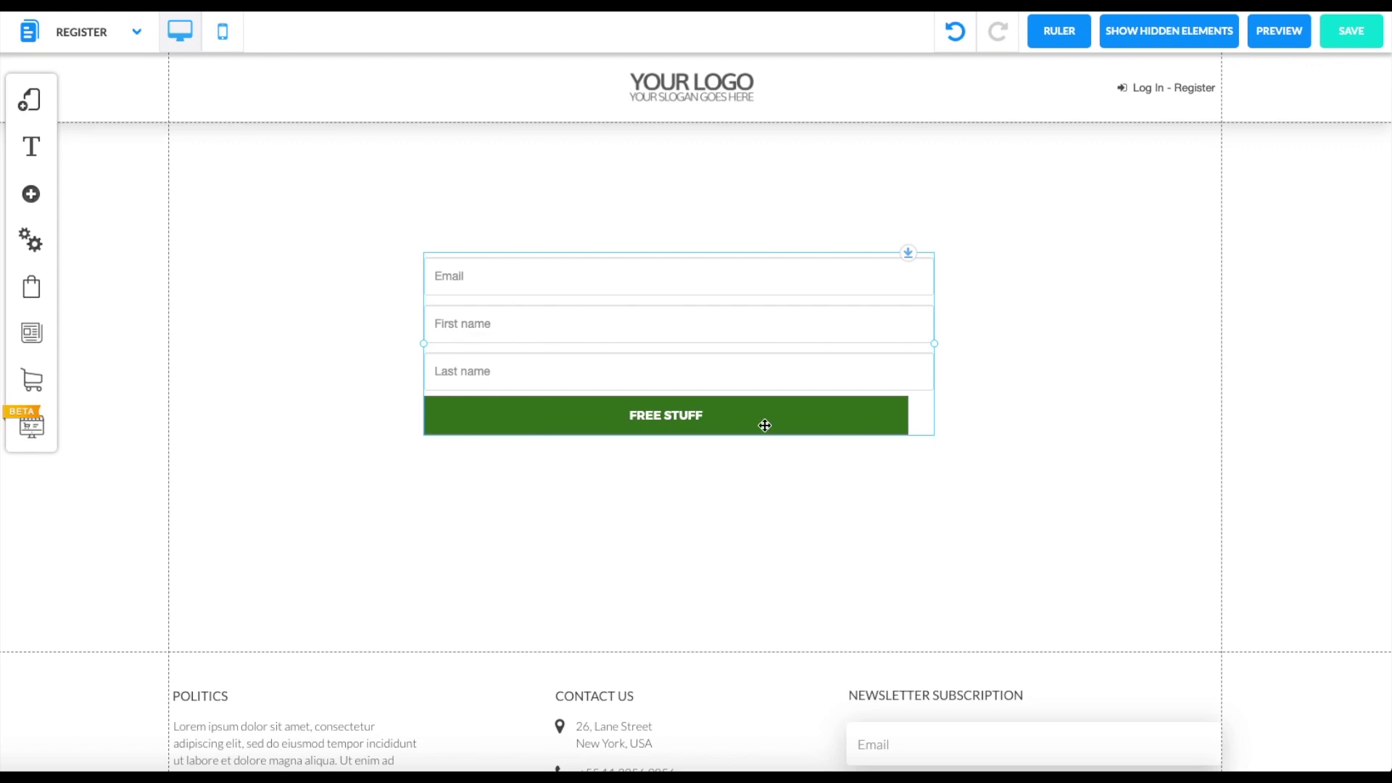
right_click(612, 414)
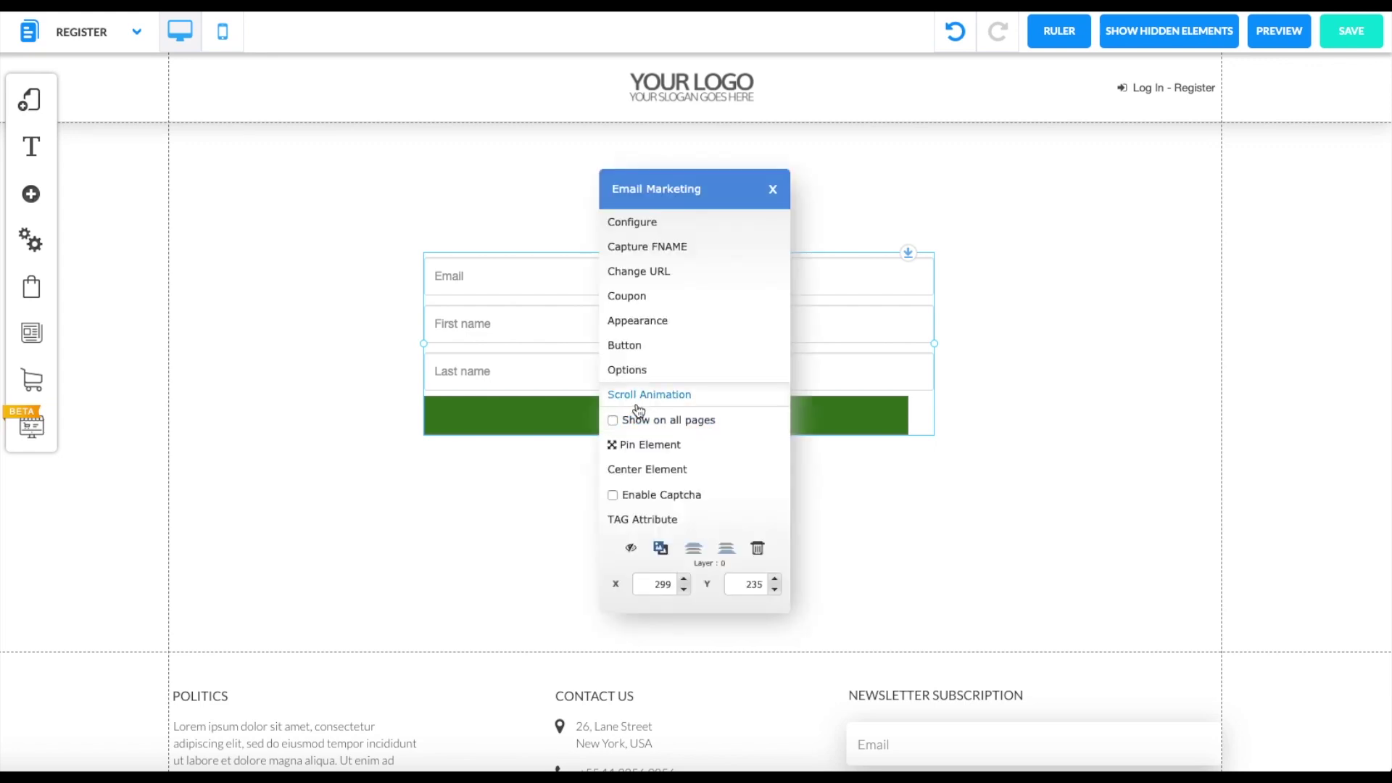
left_click(774, 191)
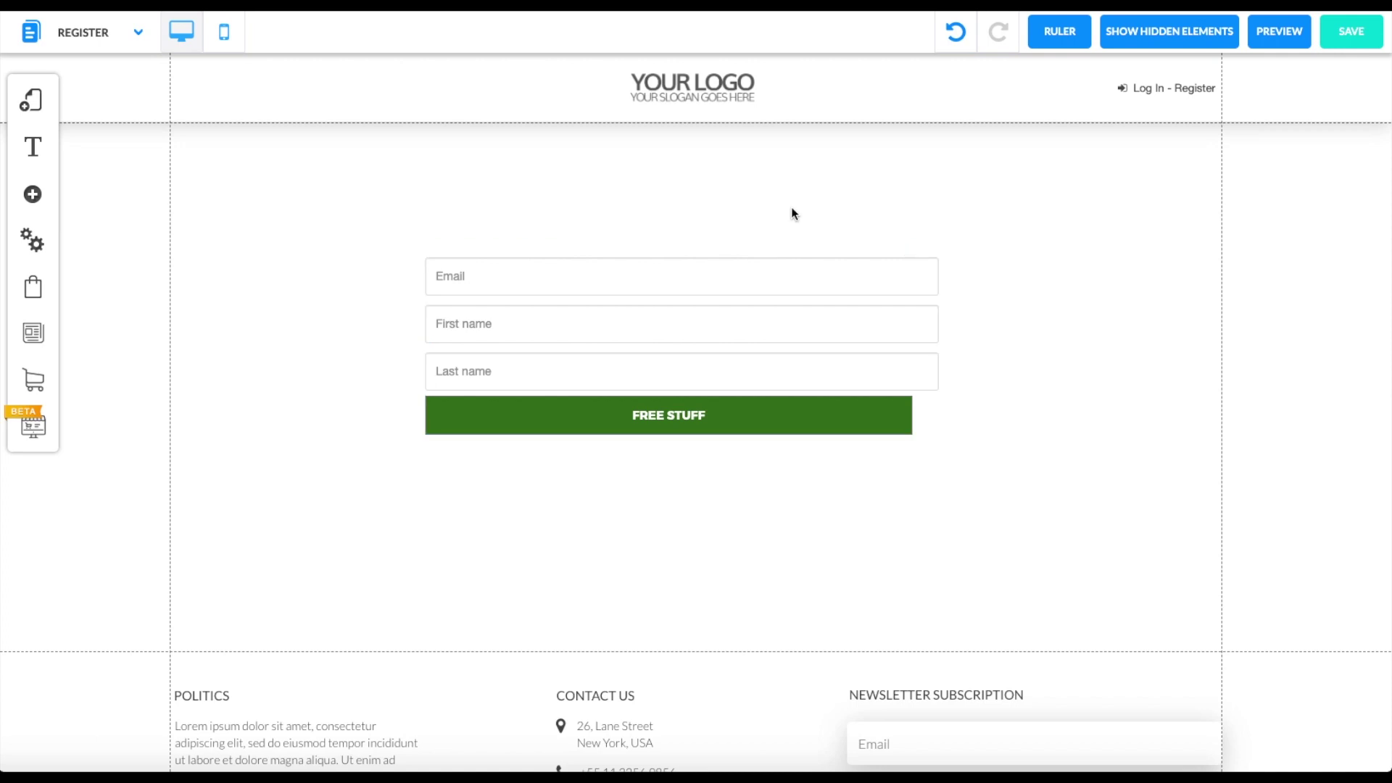